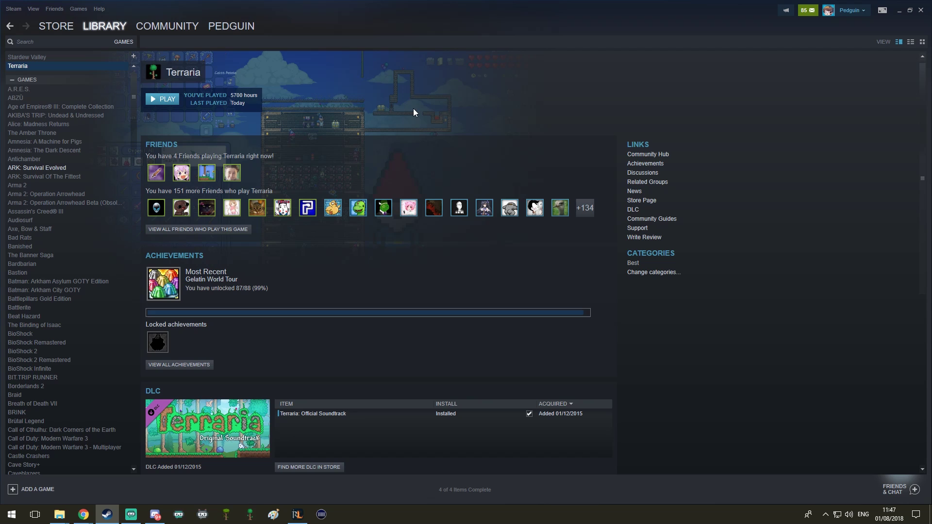
# - Uninstall Terraria from the Steam library and move the Delete Game Files confirmation aside
pyautogui.rightClick(30, 68)
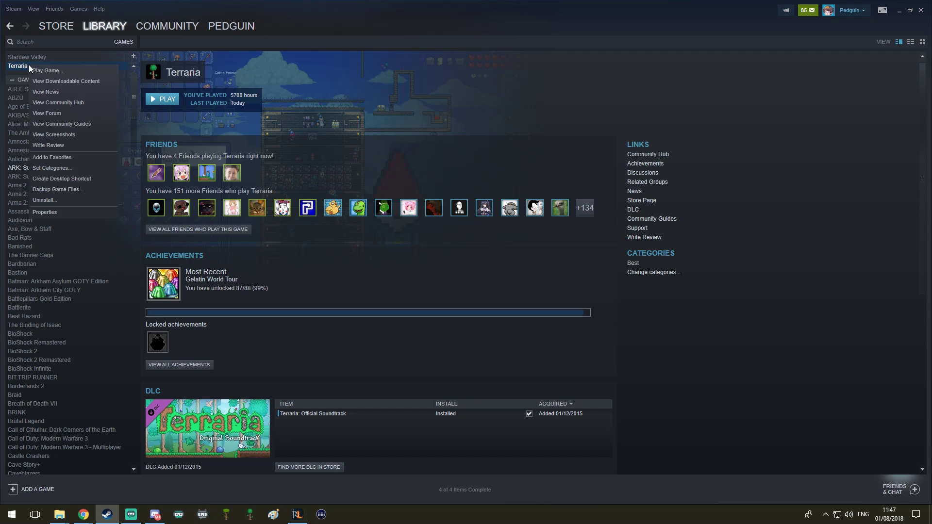
pyautogui.click(63, 201)
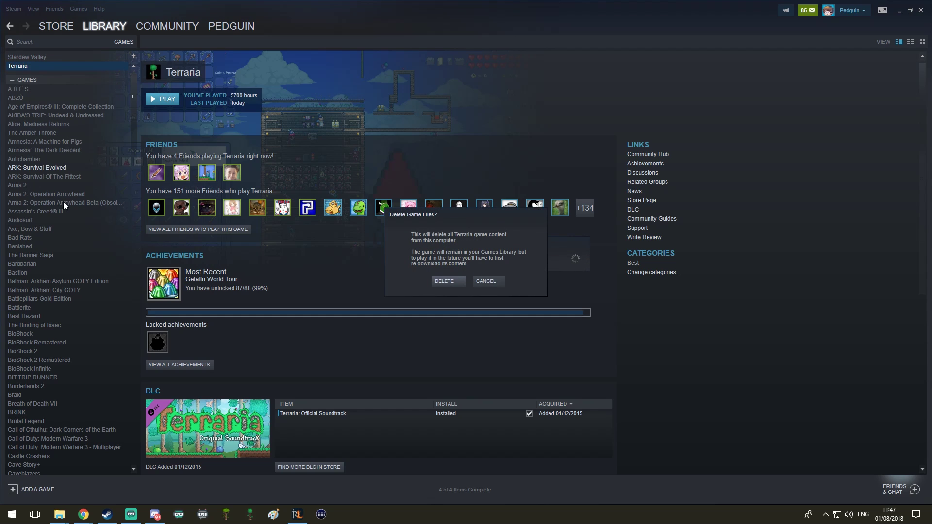
pyautogui.moveTo(463, 211); pyautogui.dragTo(412, 91)
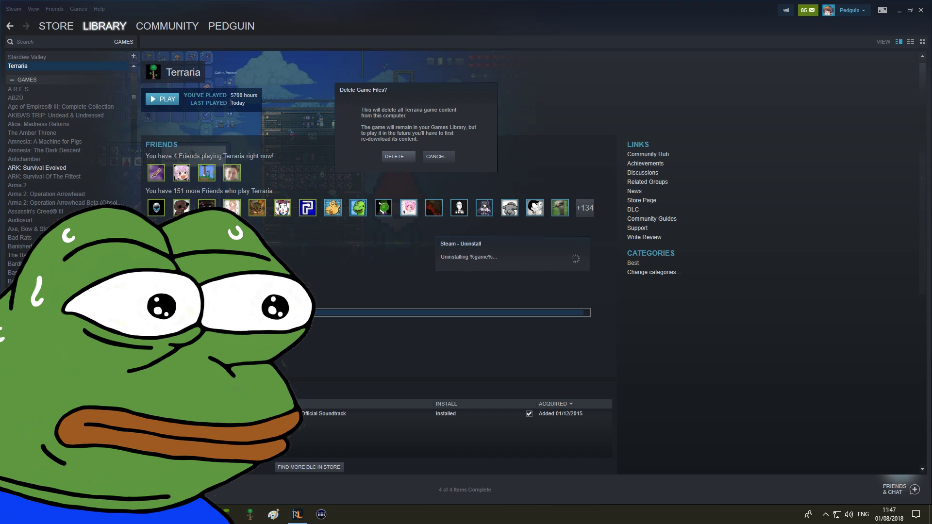
# - Bring up the Terraria folder in D:\steam\steamapps\common and position it over Steam
pyautogui.moveTo(69, 519)
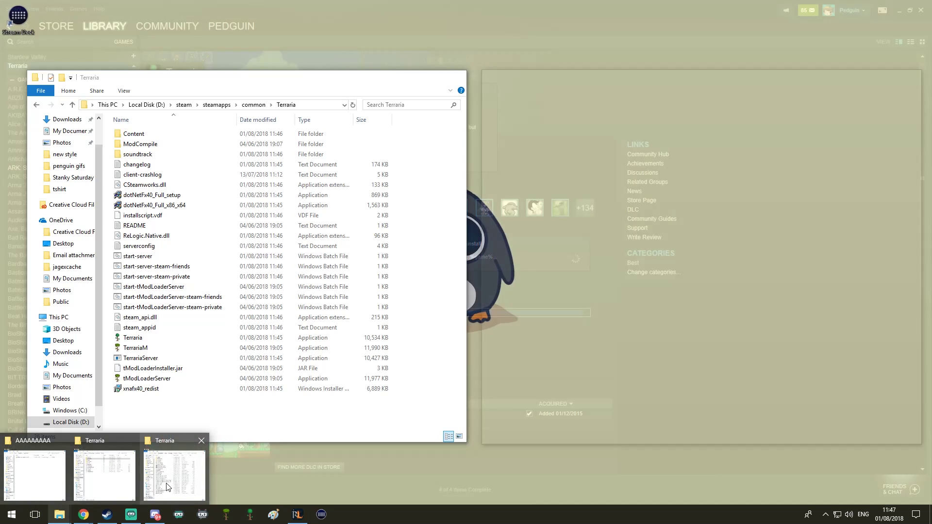
pyautogui.click(166, 487)
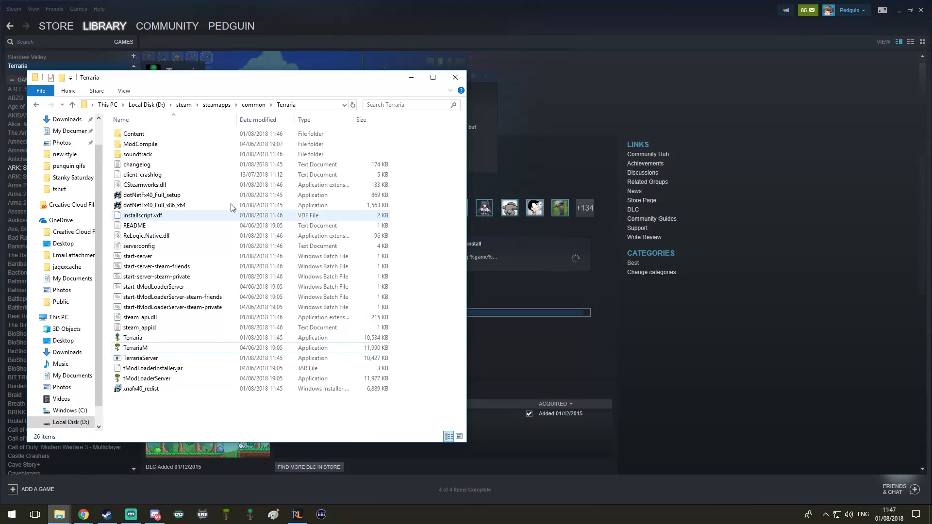
pyautogui.moveTo(303, 80); pyautogui.dragTo(290, 79)
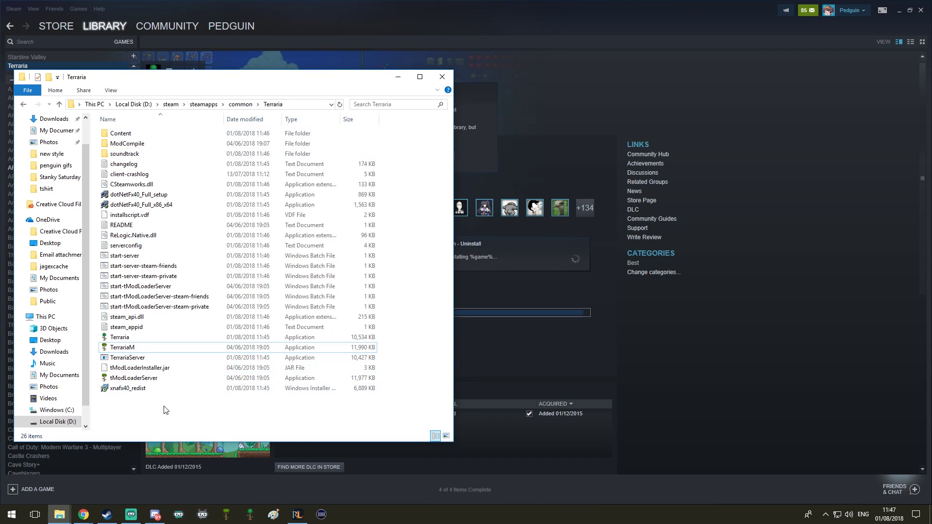
pyautogui.moveTo(235, 77); pyautogui.dragTo(229, 78)
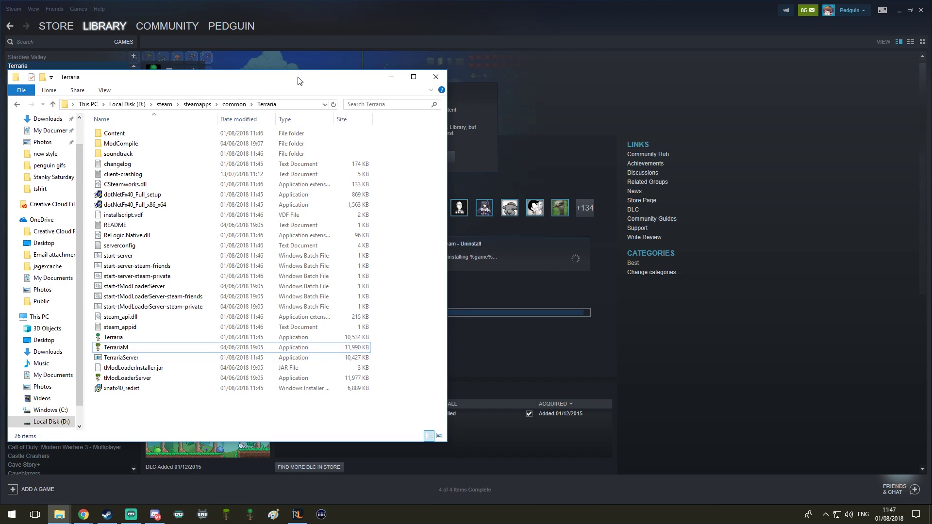
pyautogui.moveTo(300, 79)
pyautogui.mouseDown()
pyautogui.moveTo(338, 194)
pyautogui.moveTo(309, 76)
pyautogui.mouseUp()
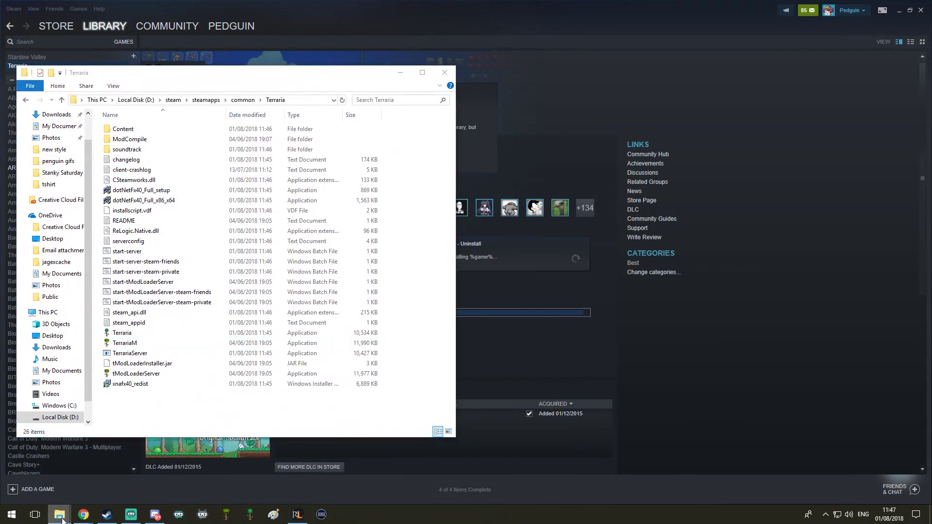
# - Check the Worlds and Players save folders under My Games\Terraria
pyautogui.moveTo(59, 513)
pyautogui.click(109, 470)
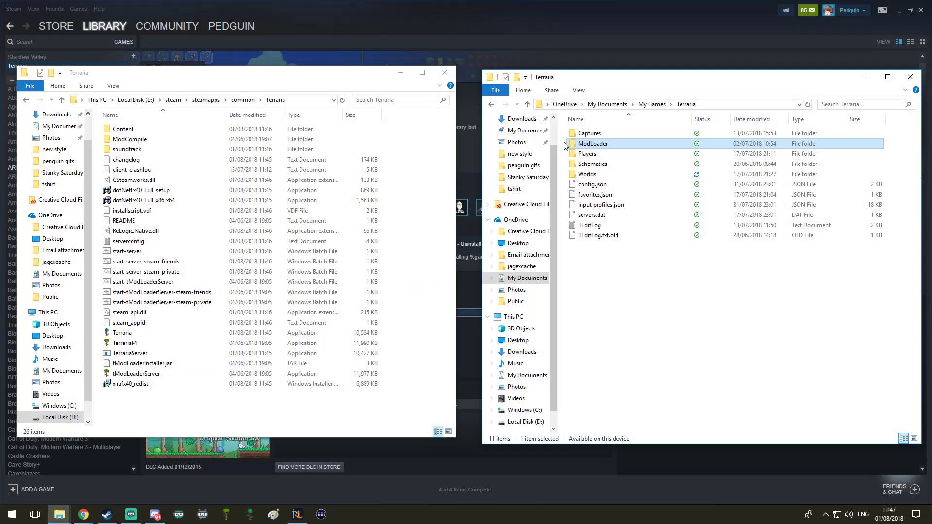
pyautogui.click(651, 104)
pyautogui.doubleClick(597, 166)
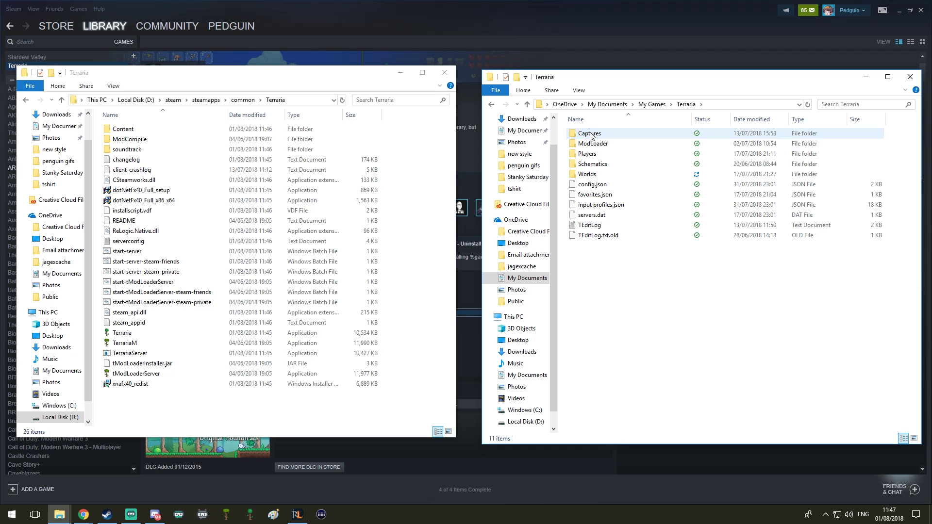
pyautogui.doubleClick(594, 180)
pyautogui.hotkey('ctrl', 'a')
pyautogui.hotkey('alt', 'Left')
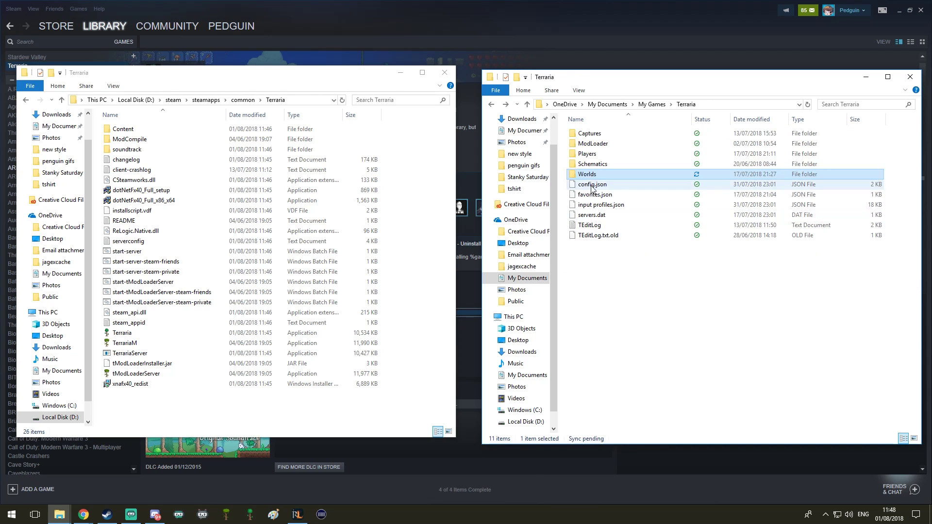
pyautogui.doubleClick(593, 154)
pyautogui.hotkey('alt', 'Left')
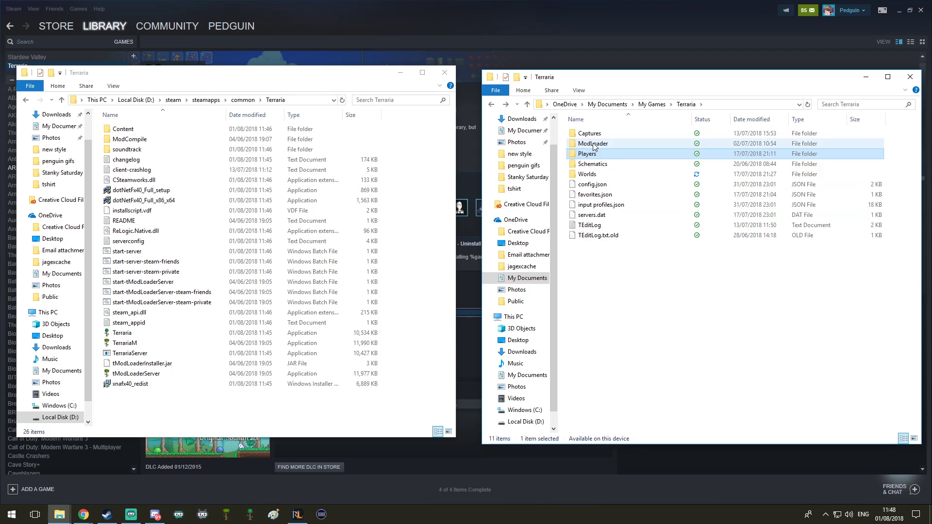
# - Check ModLoader's Worlds, Players and Mods folders, including BossChecklist.tmod
pyautogui.doubleClick(593, 144)
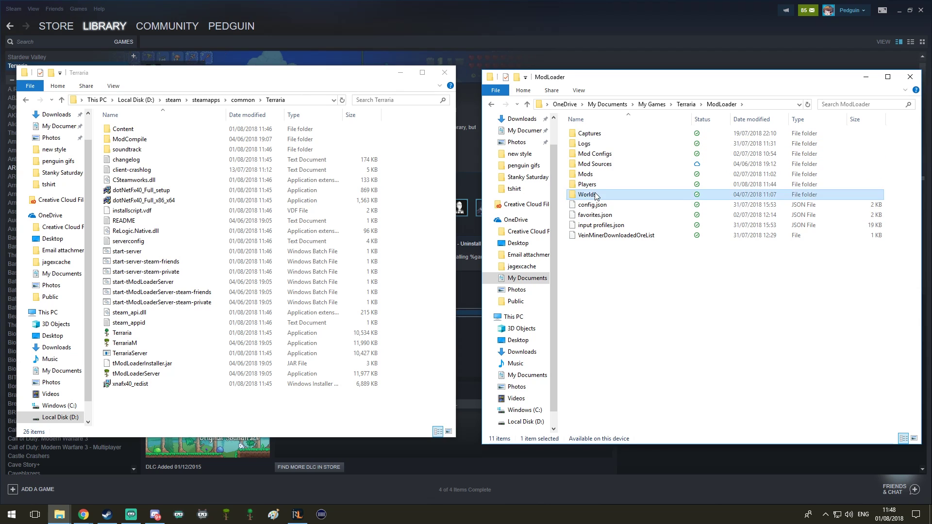
pyautogui.doubleClick(589, 194)
pyautogui.hotkey('alt', 'Left')
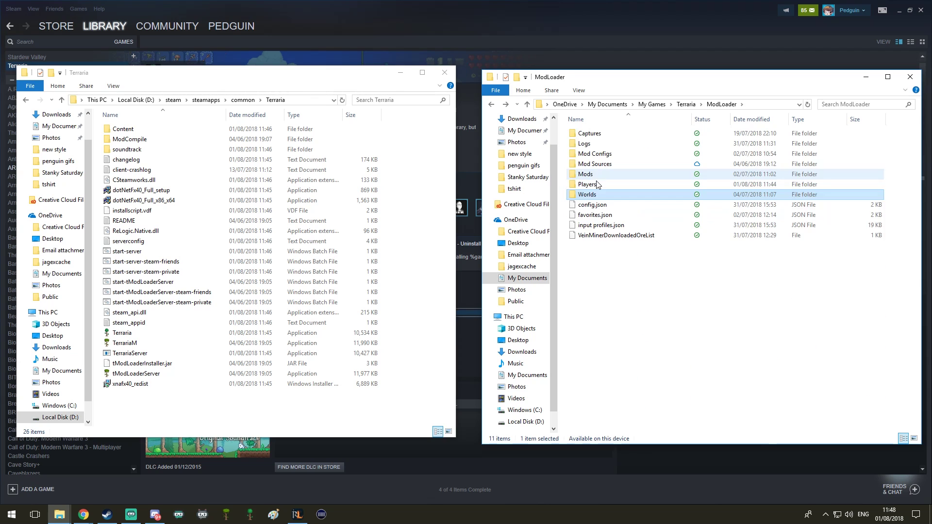
pyautogui.doubleClick(598, 184)
pyautogui.hotkey('alt', 'Left')
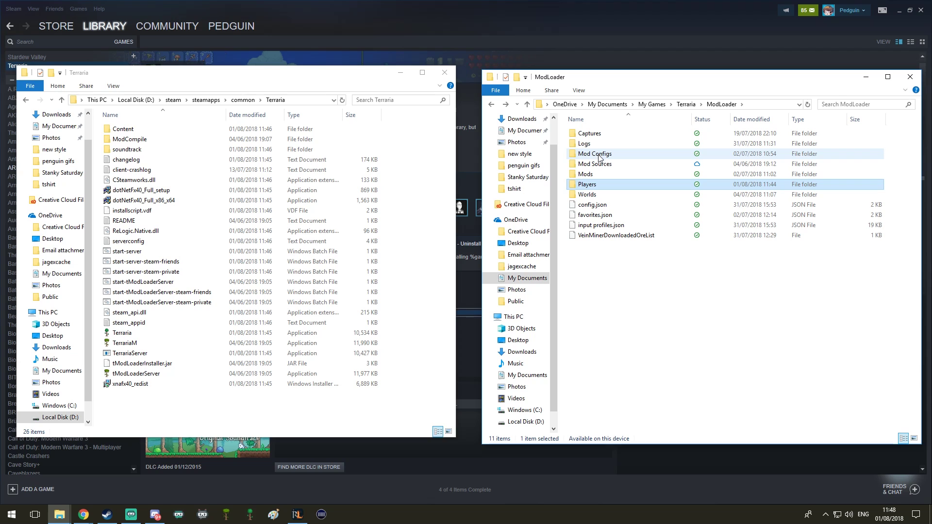
pyautogui.doubleClick(601, 174)
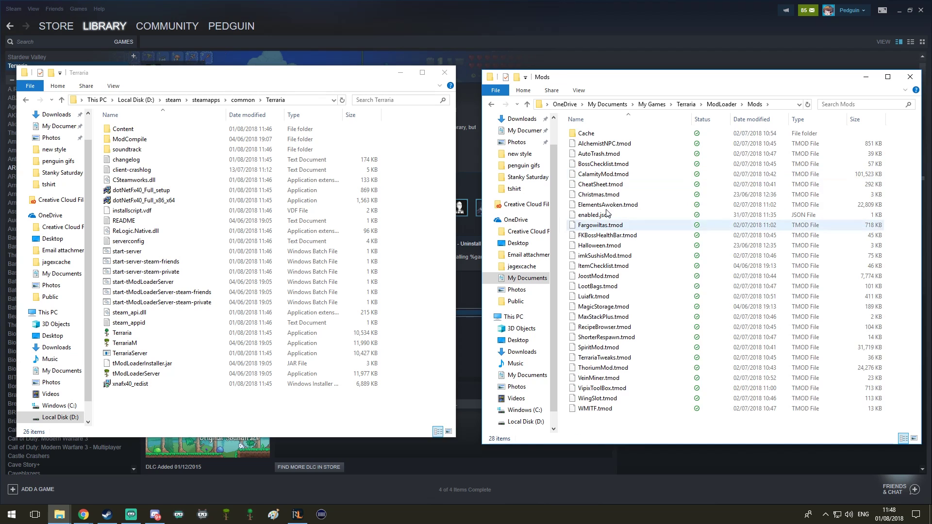
pyautogui.click(601, 164)
pyautogui.hotkey('alt', 'Left')
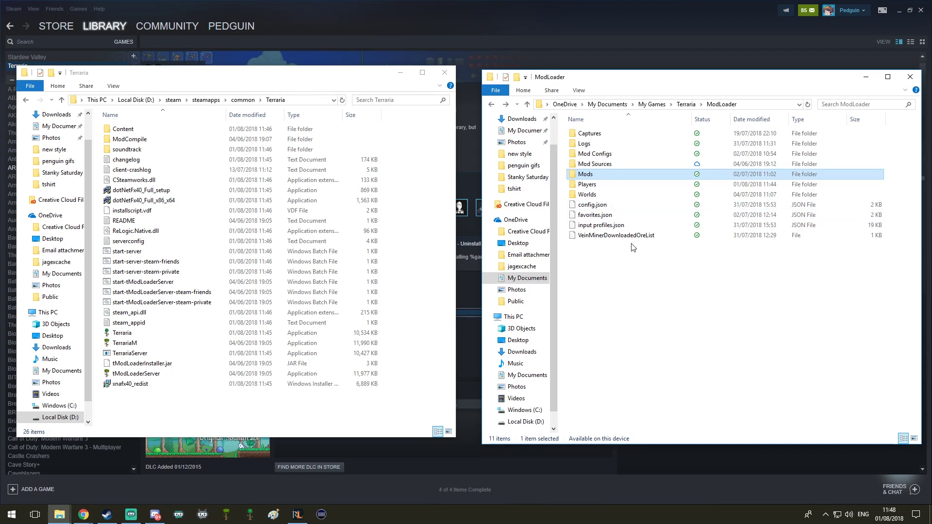
pyautogui.click(632, 287)
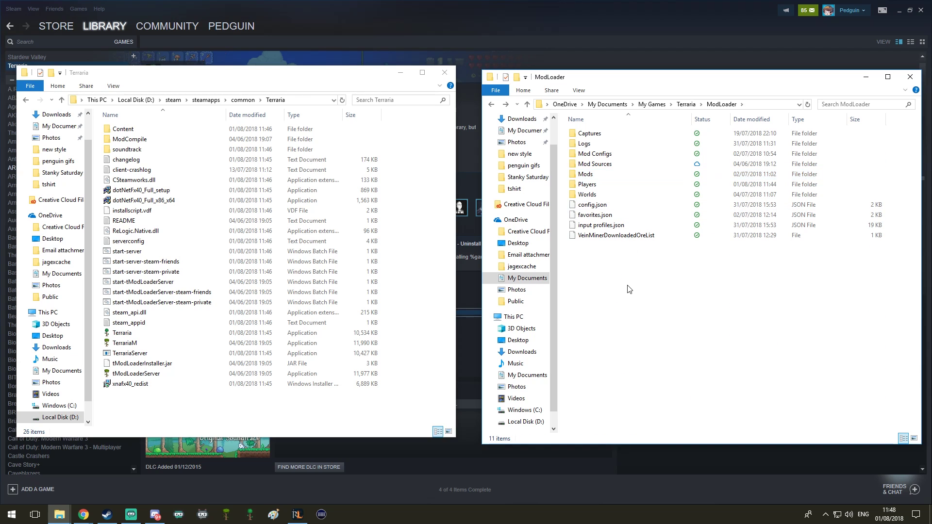
# - Minimize the install folder and confirm deleting Terraria's game files
pyautogui.click(400, 72)
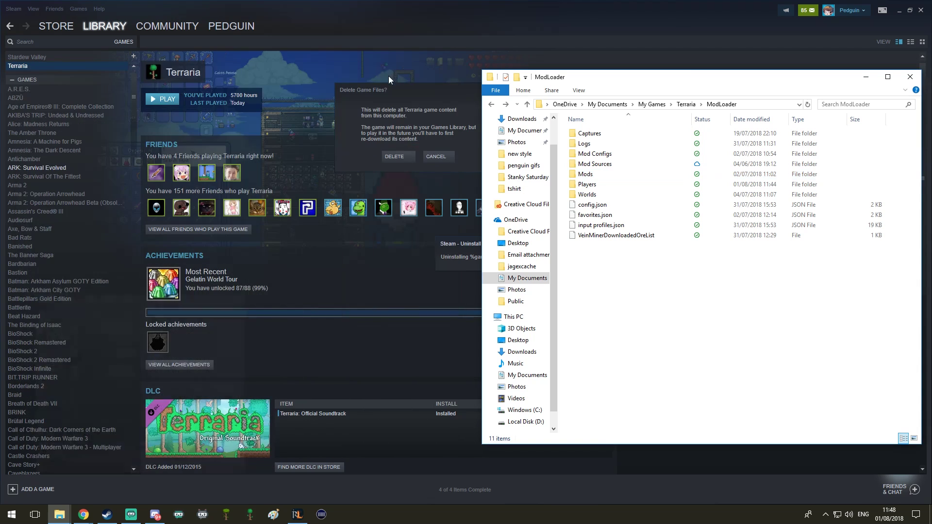
pyautogui.click(401, 155)
pyautogui.click(669, 105)
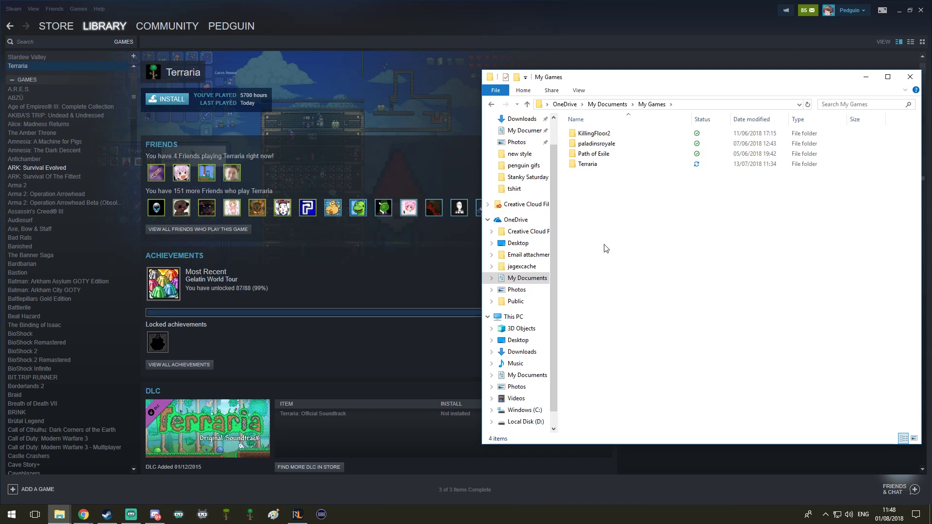
# - Verify the Worlds, Players and ModLoader Worlds save folders are still present
pyautogui.doubleClick(595, 165)
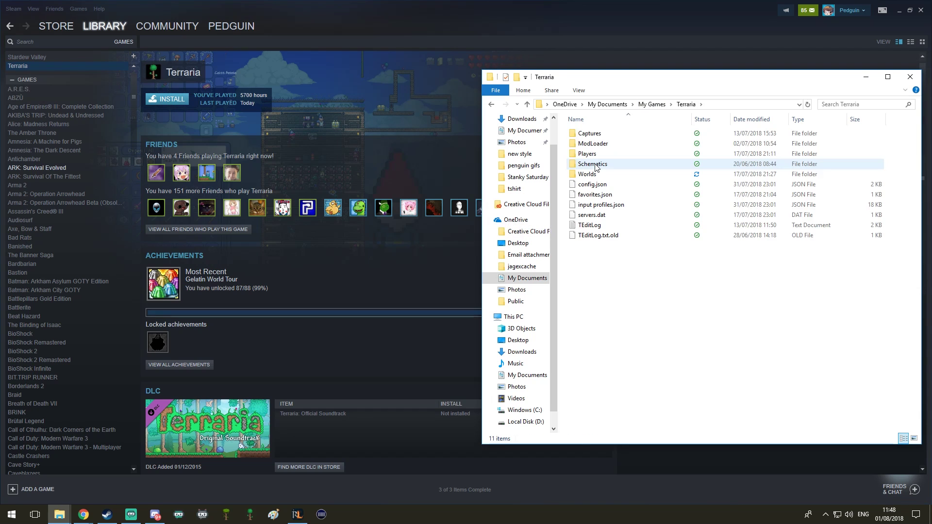
pyautogui.doubleClick(599, 175)
pyautogui.hotkey('alt', 'Left')
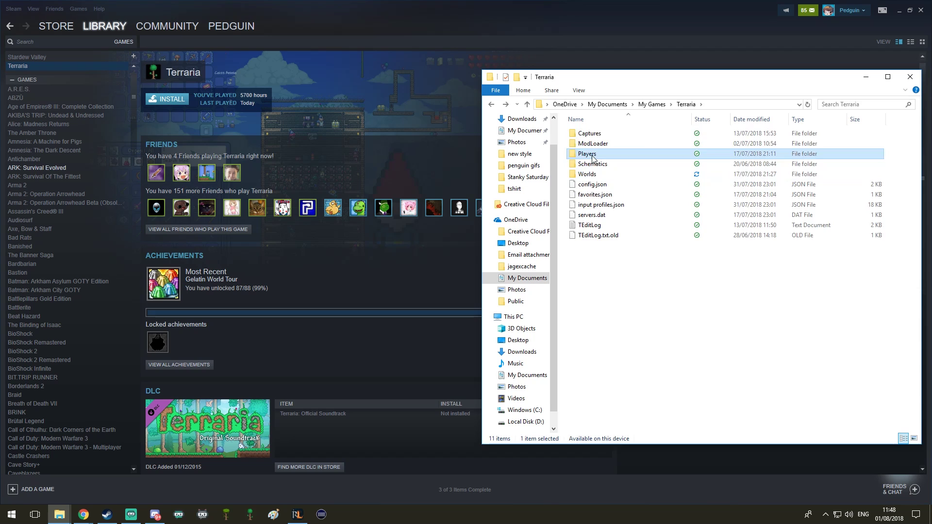
pyautogui.doubleClick(601, 153)
pyautogui.hotkey('alt', 'Left')
pyautogui.doubleClick(593, 144)
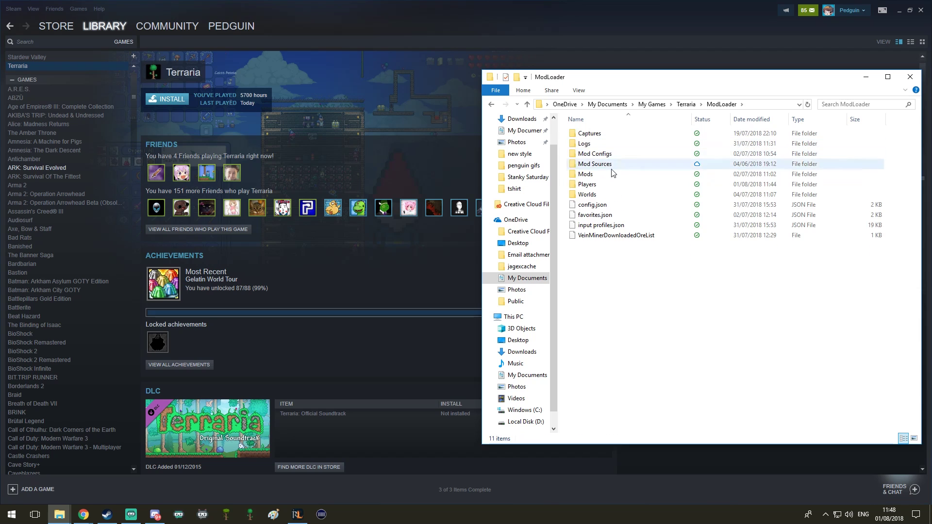
pyautogui.doubleClick(600, 194)
pyautogui.hotkey('alt', 'Left')
pyautogui.hotkey('alt', 'Left')
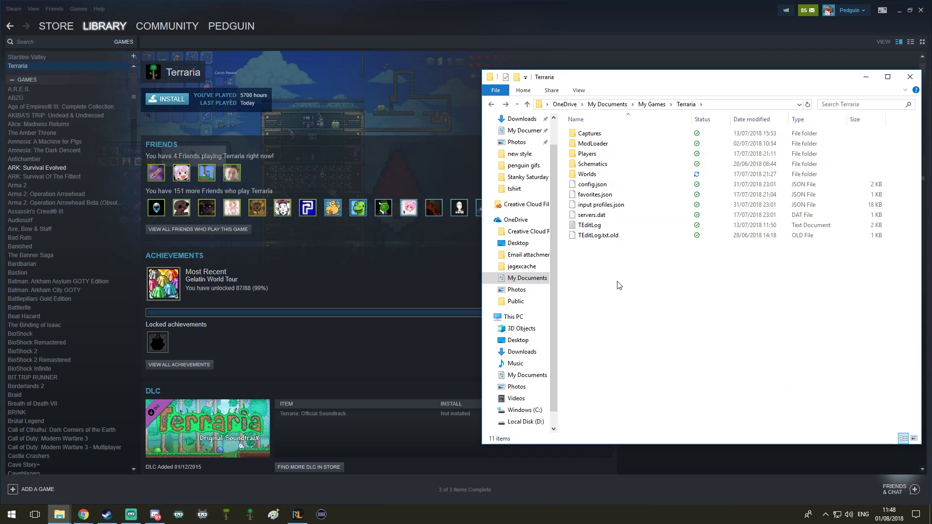
# - Reinstall Terraria from its Steam page through the Install - Terraria dialog
pyautogui.click(233, 93)
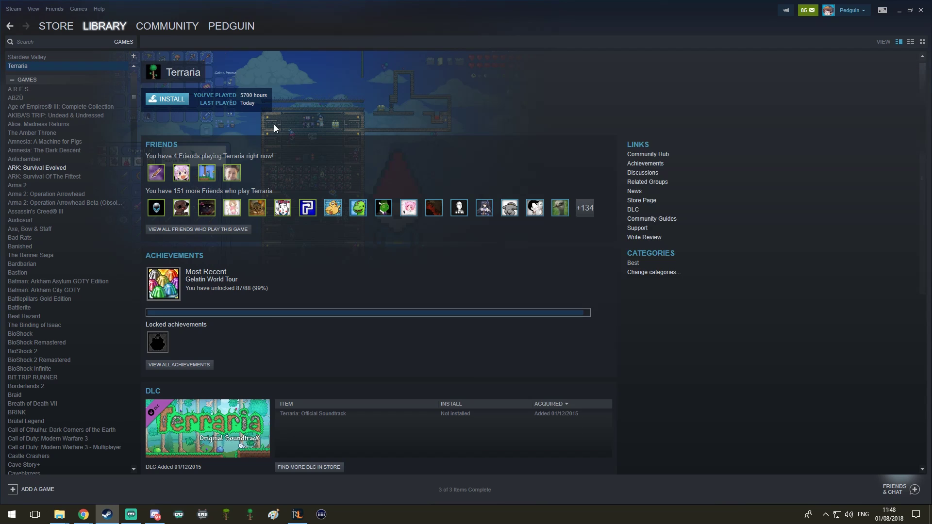
pyautogui.click(167, 99)
pyautogui.click(507, 336)
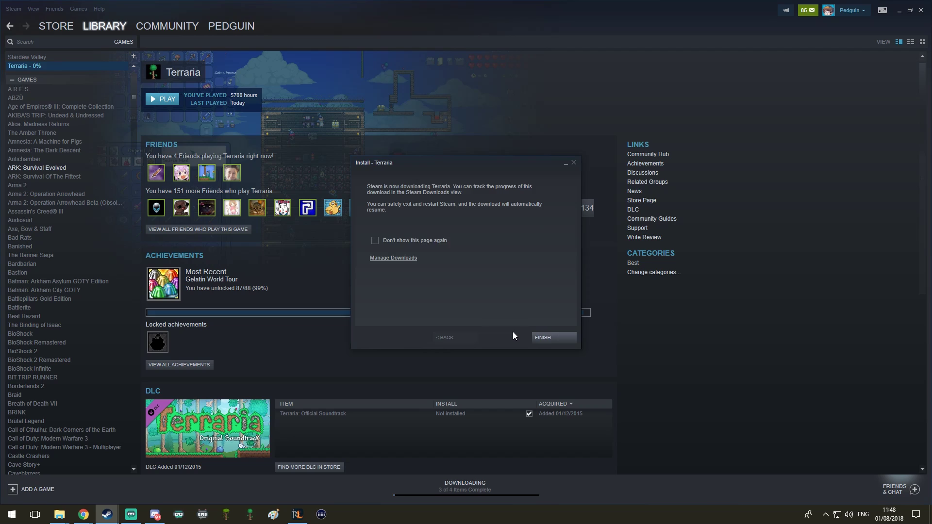
pyautogui.click(558, 338)
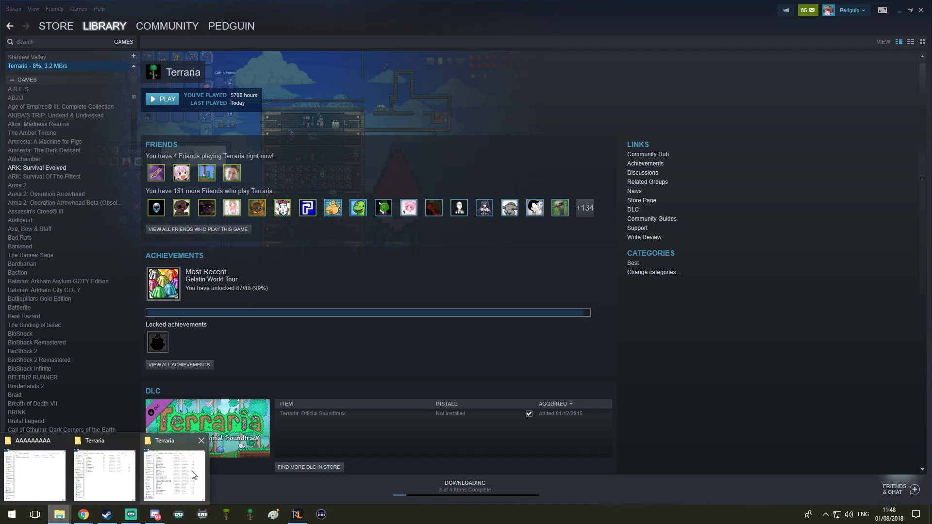
# - Review the Terraria taskbar jump lists, then minimize the install folder window to reveal Steam
pyautogui.click(194, 473)
pyautogui.moveTo(194, 72); pyautogui.dragTo(565, 68)
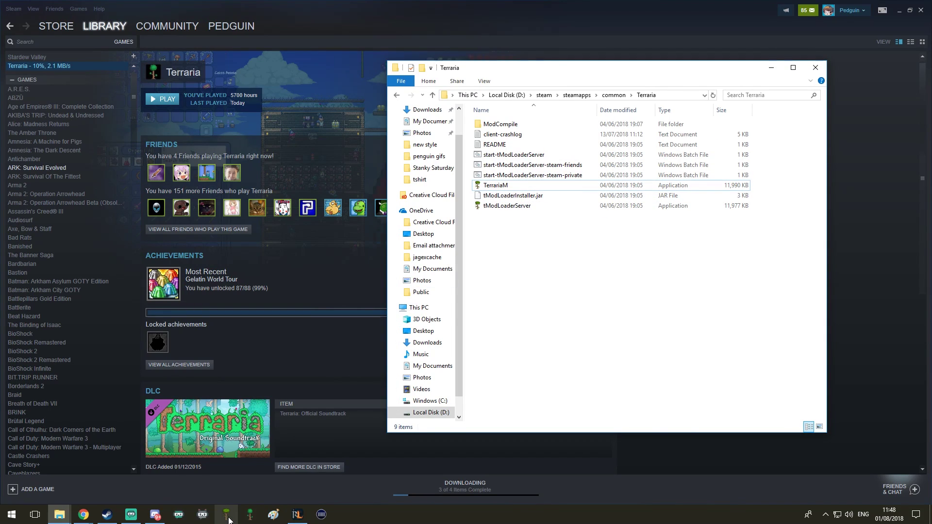
pyautogui.rightClick(227, 517)
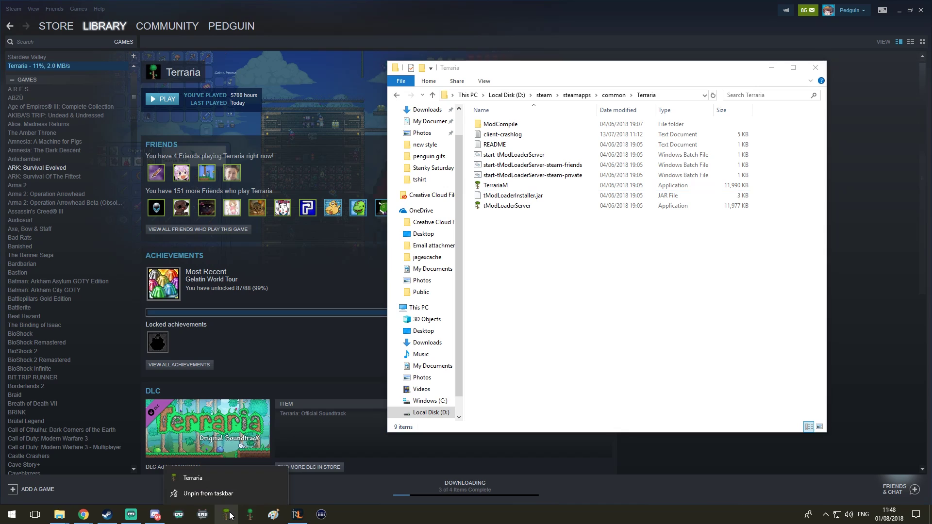
pyautogui.rightClick(250, 515)
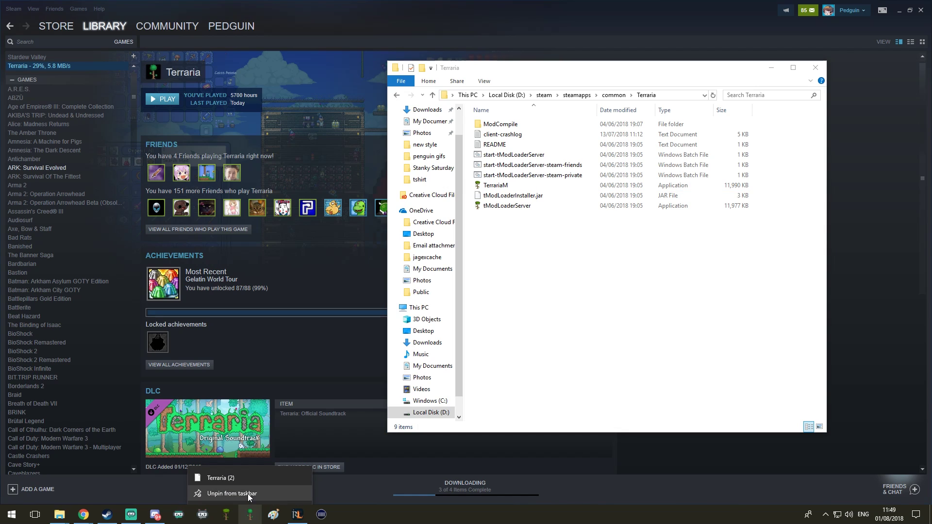
pyautogui.click(592, 295)
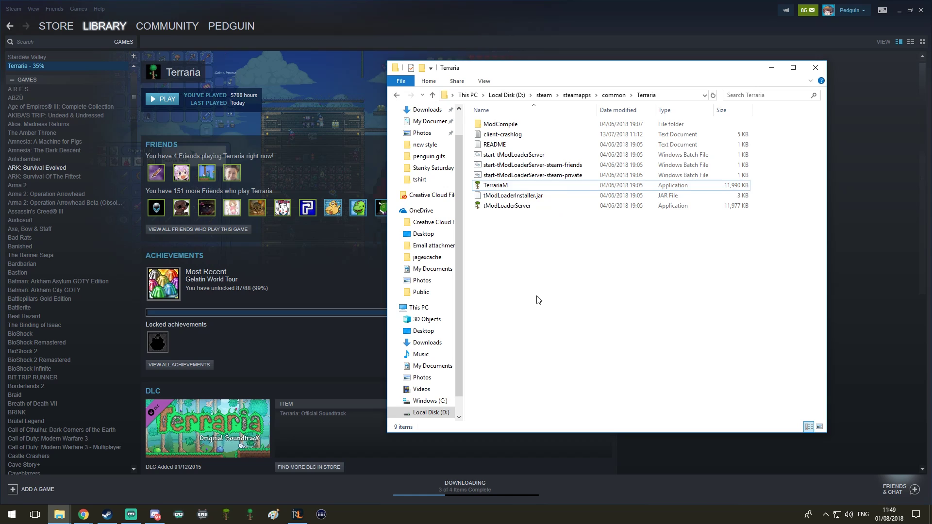
pyautogui.moveTo(649, 73); pyautogui.dragTo(593, 81)
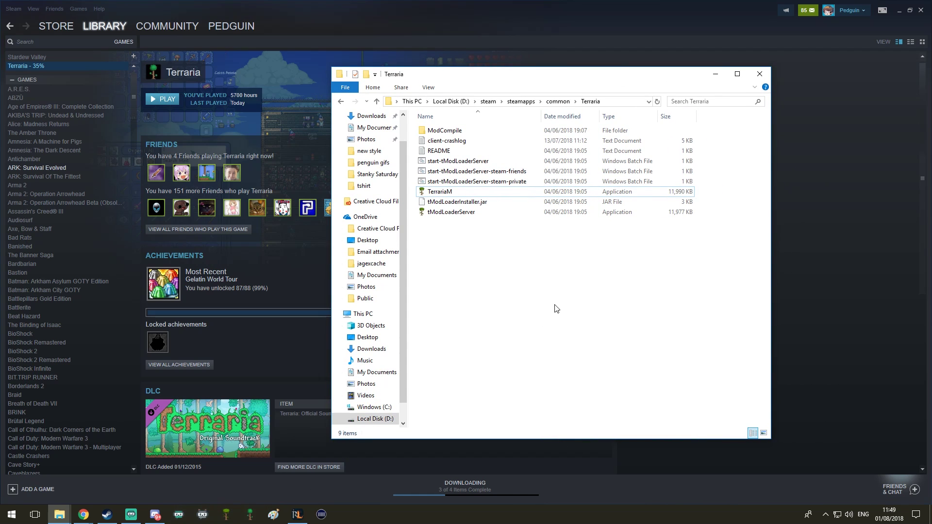
pyautogui.click(715, 75)
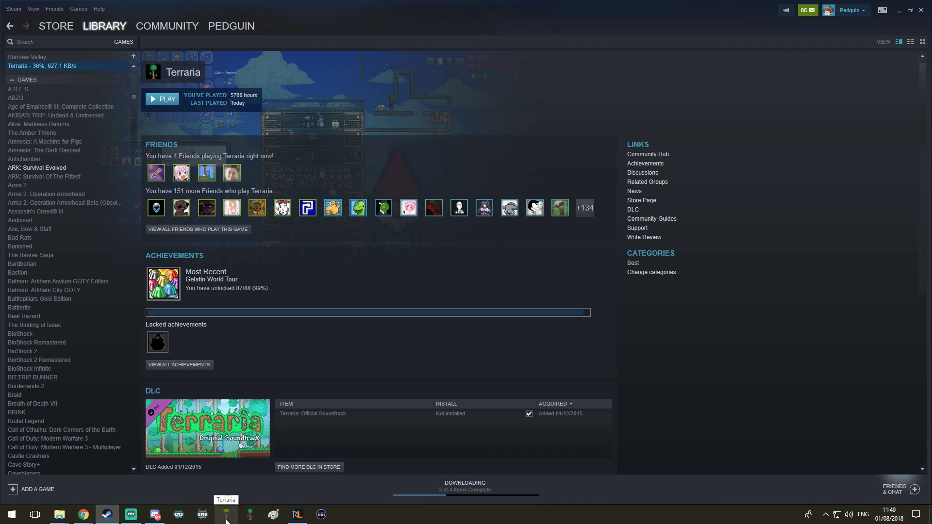
# - Switch to the My Games\Terraria window and inspect the character files in Players
pyautogui.moveTo(60, 514)
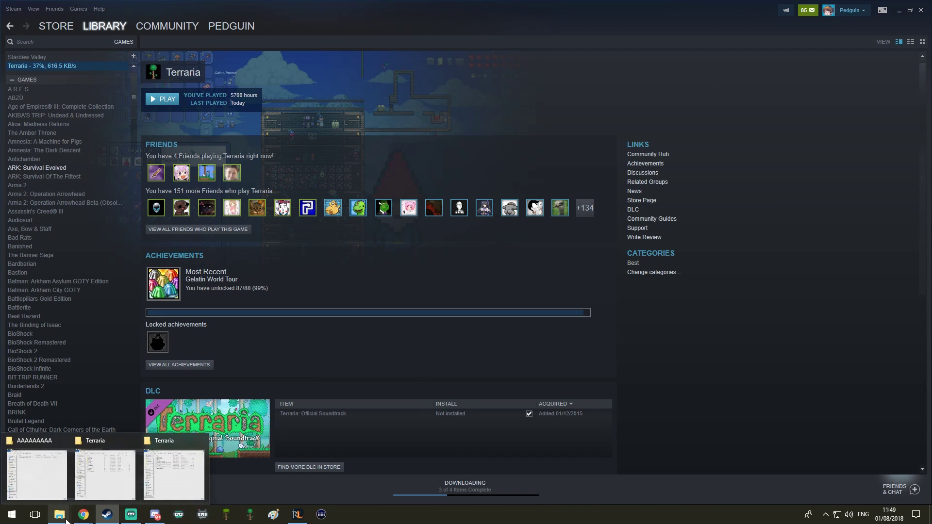
pyautogui.click(174, 468)
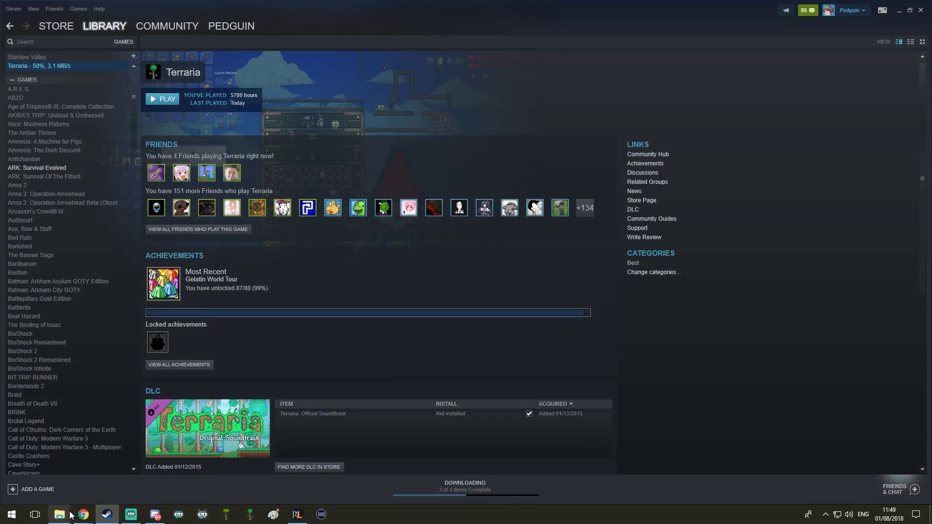
pyautogui.moveTo(59, 514)
pyautogui.moveTo(125, 468)
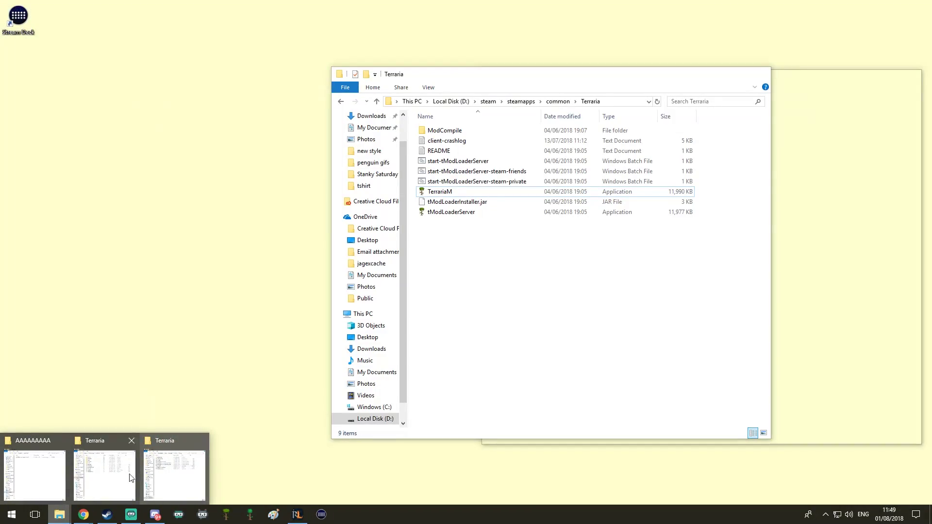
pyautogui.click(96, 473)
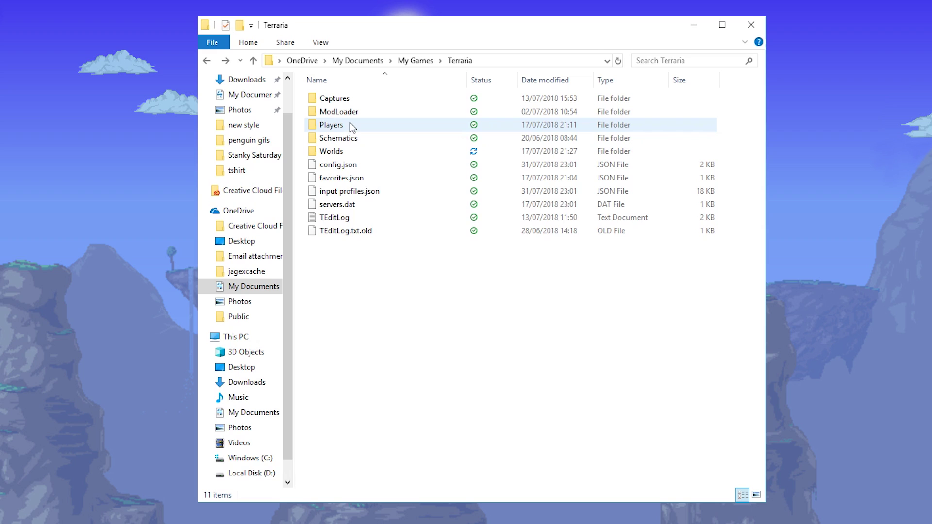
pyautogui.moveTo(349, 123)
pyautogui.doubleClick(337, 126)
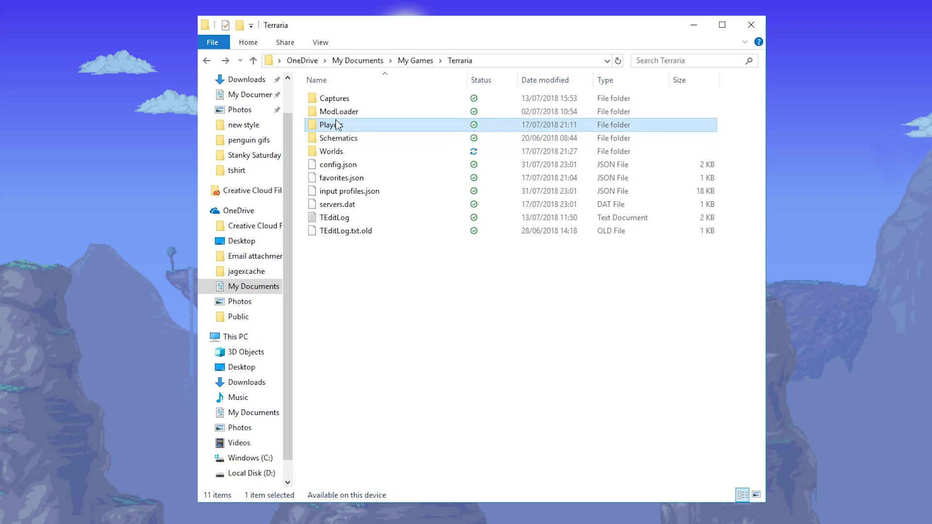
pyautogui.press('BackSpace')
pyautogui.doubleClick(337, 127)
pyautogui.hotkey('ctrl', 'a')
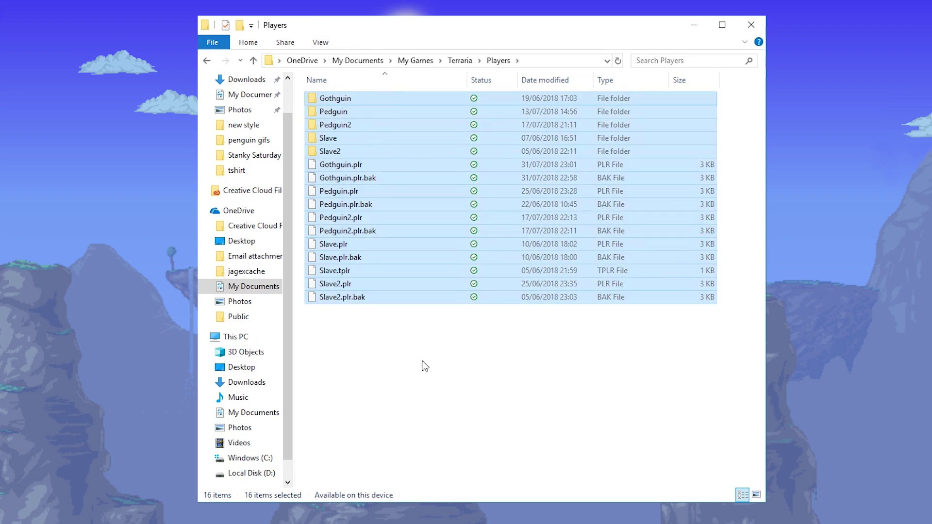
pyautogui.press('BackSpace')
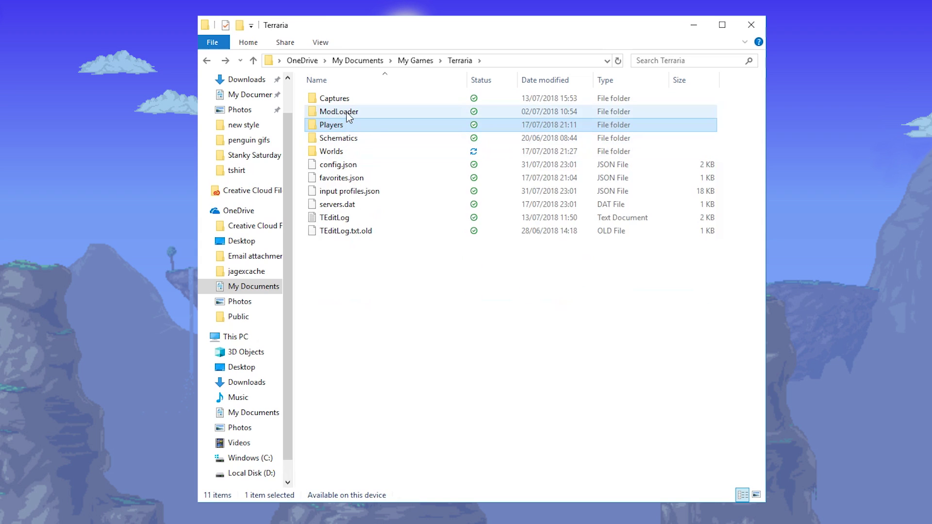
# - Inspect the modded character files in ModLoader's Players folder
pyautogui.doubleClick(347, 113)
pyautogui.doubleClick(335, 163)
pyautogui.hotkey('ctrl', 'a')
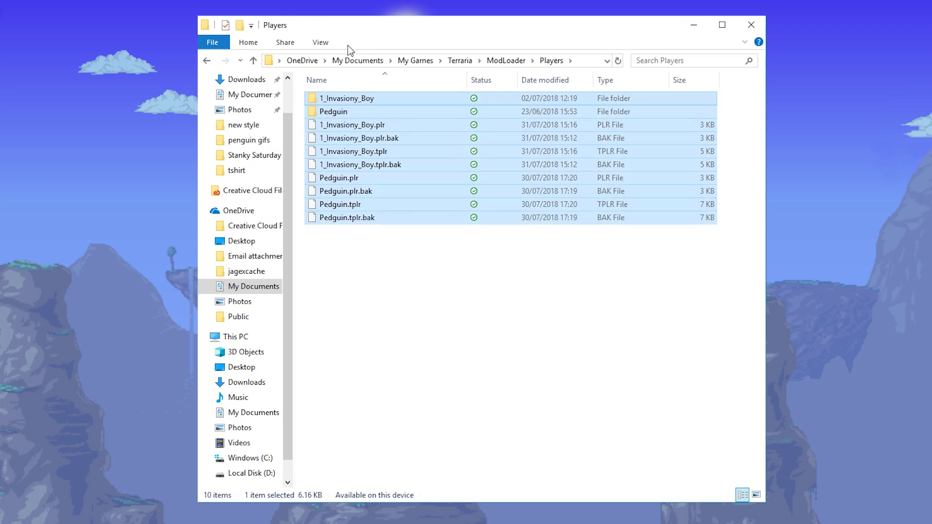
pyautogui.press('BackSpace')
pyautogui.press('BackSpace')
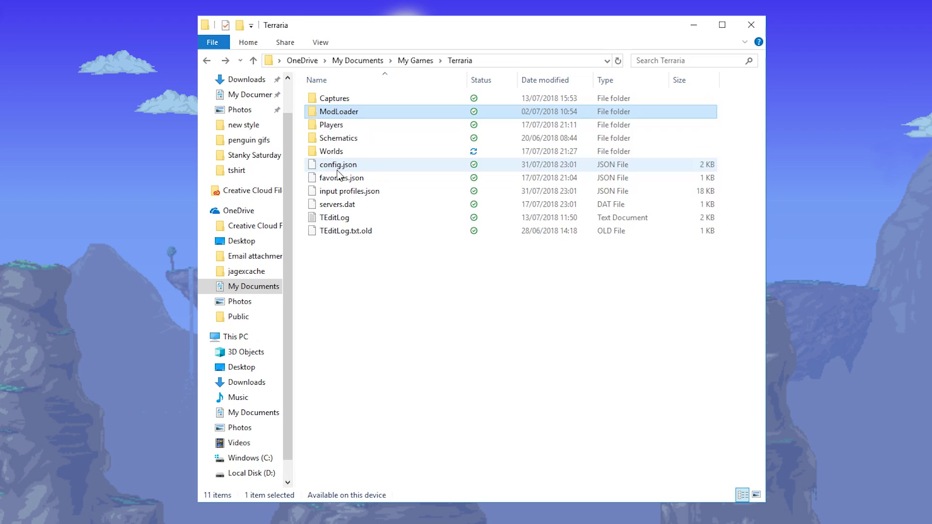
# - Select Pedguin.plr, Pedguin.plr.bak and the Pedguin folder in the vanilla Players folder
pyautogui.doubleClick(345, 125)
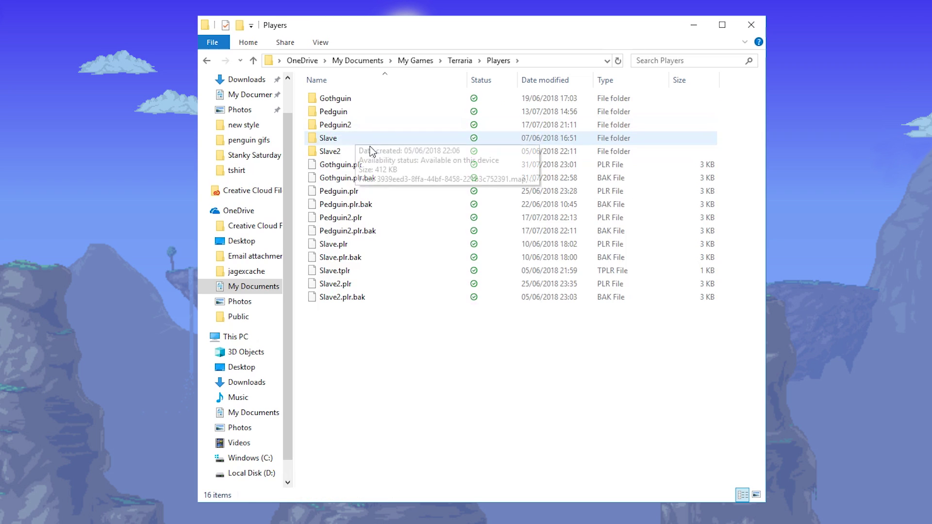
pyautogui.click(369, 192)
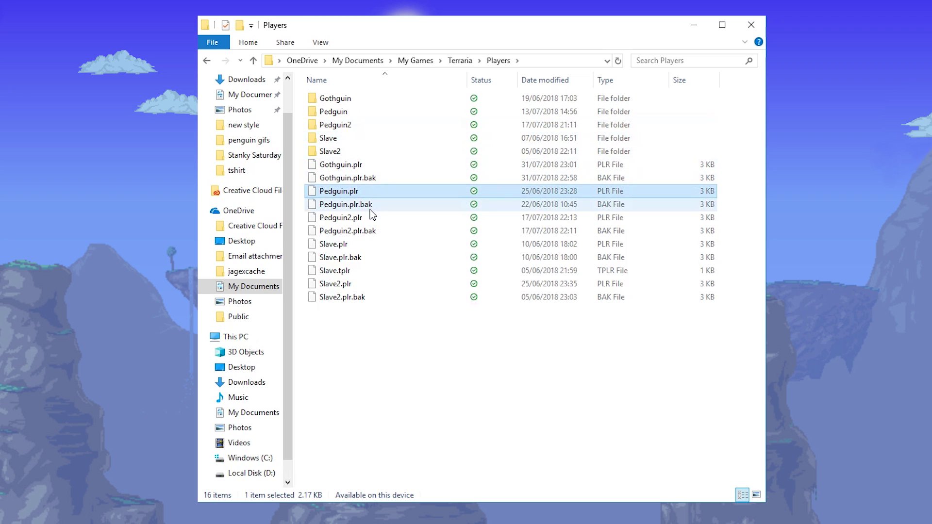
pyautogui.keyDown('shift'); pyautogui.click(370, 205); pyautogui.keyUp('shift')
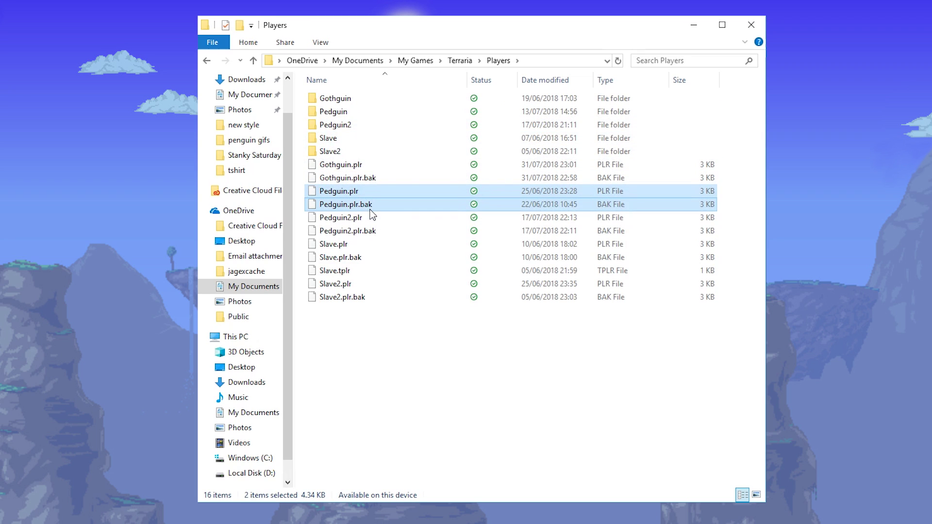
pyautogui.keyDown('ctrl'); pyautogui.click(351, 111); pyautogui.keyUp('ctrl')
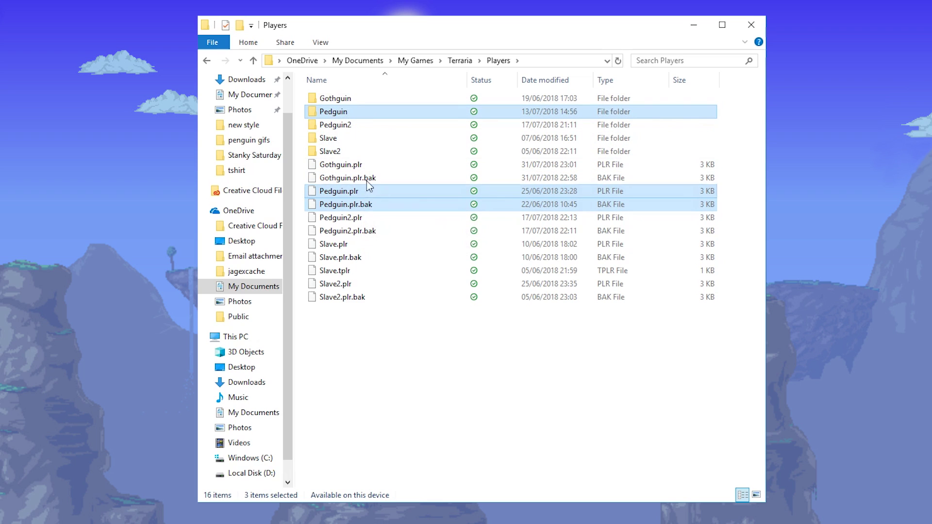
pyautogui.click(459, 60)
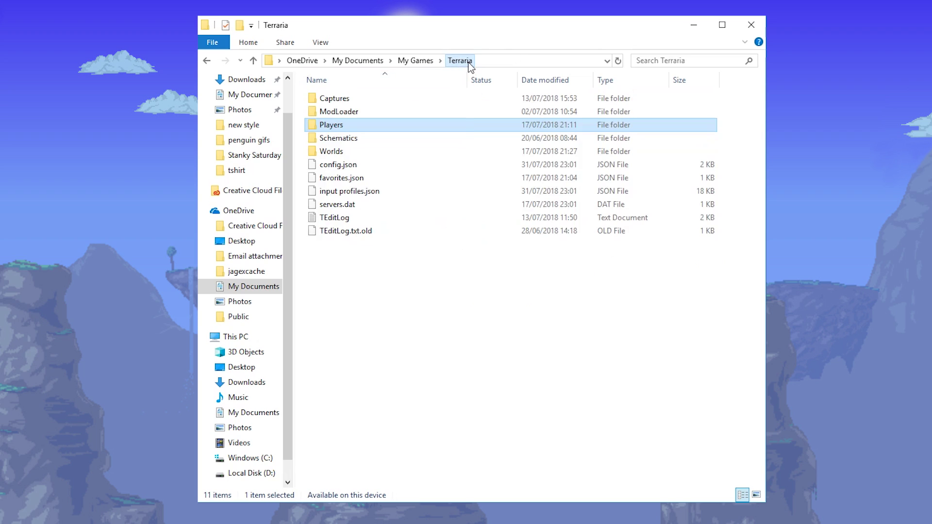
# - Select the ten modded player files in ModLoader's Players folder
pyautogui.doubleClick(359, 114)
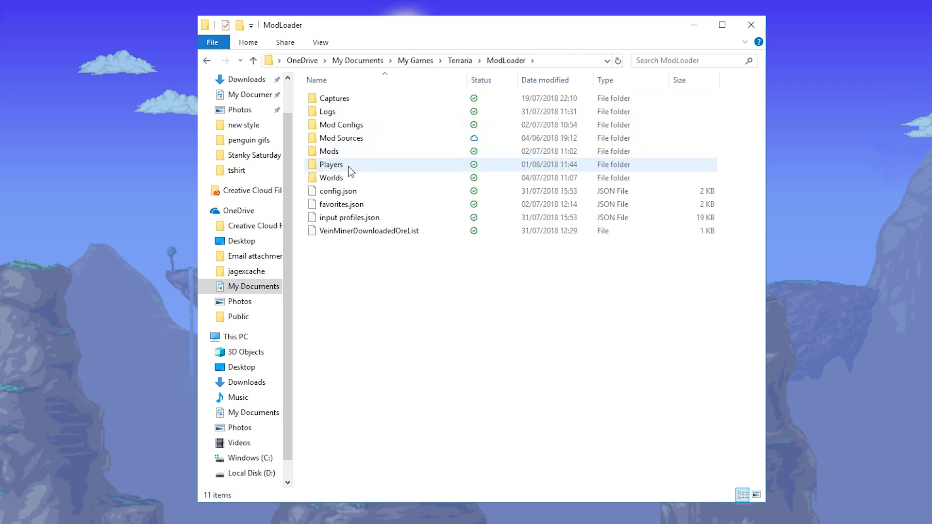
pyautogui.doubleClick(331, 164)
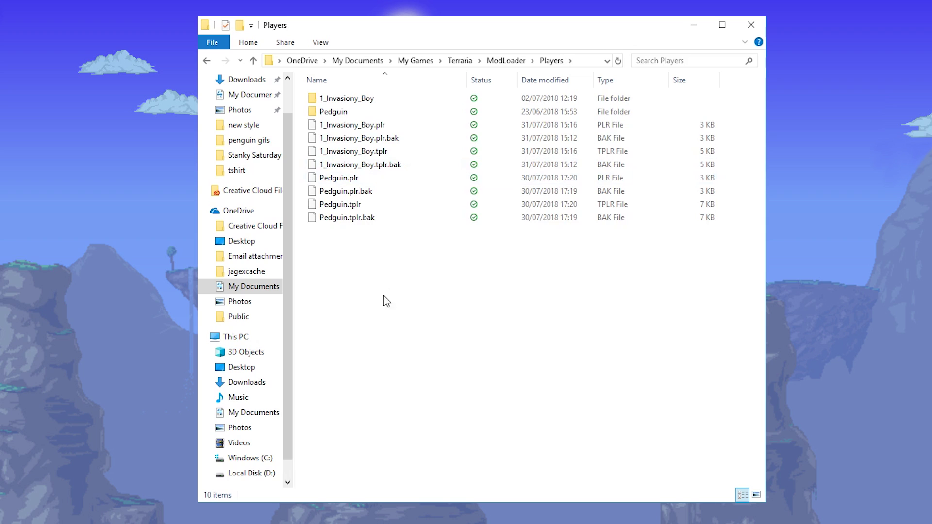
pyautogui.hotkey('ctrl', 'a')
pyautogui.click(418, 291)
pyautogui.moveTo(421, 325); pyautogui.dragTo(374, 69)
pyautogui.click(458, 378)
pyautogui.moveTo(469, 392); pyautogui.dragTo(474, 55)
# - Return to the Terraria save folder and select its Players and Schematics folders
pyautogui.click(505, 60)
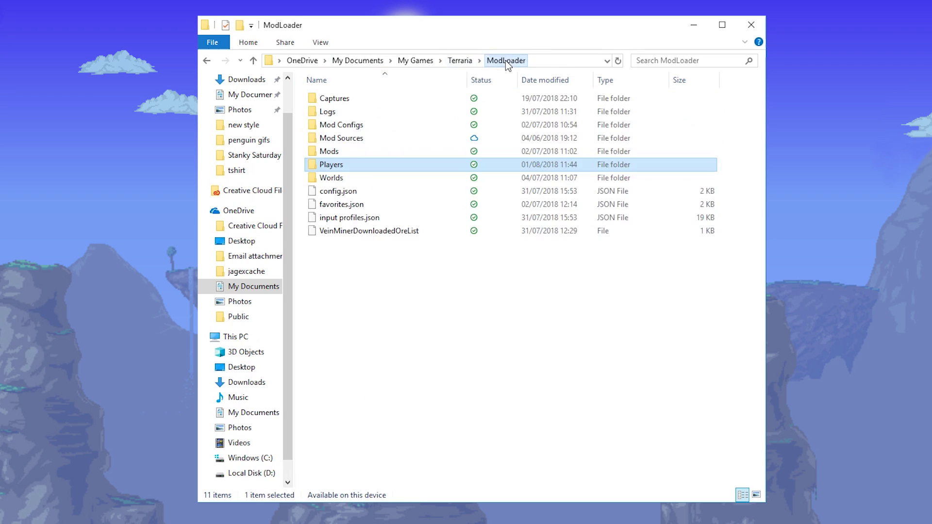
pyautogui.click(459, 62)
pyautogui.moveTo(381, 325); pyautogui.dragTo(369, 136)
pyautogui.click(369, 137)
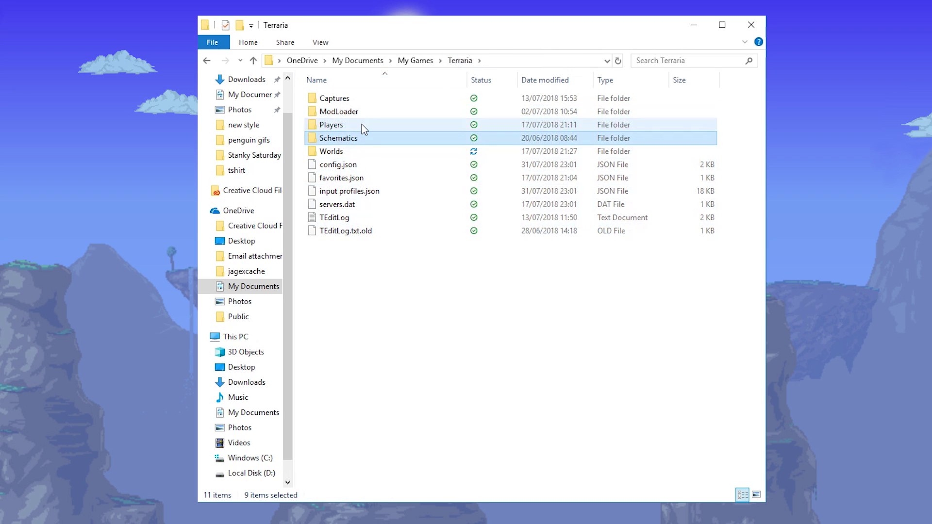
pyautogui.click(361, 125)
pyautogui.click(417, 266)
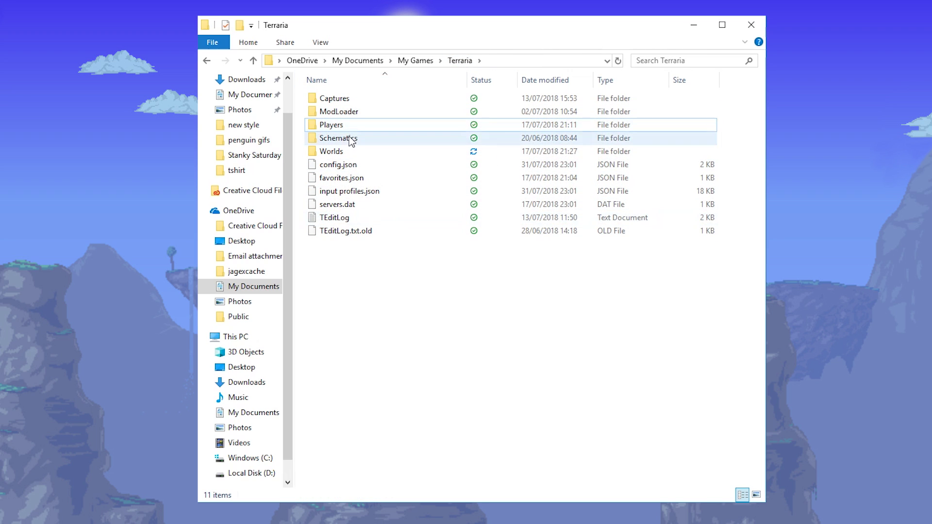
# - Reopen Terraria from My Games and confirm the Worlds and Players folders are intact
pyautogui.click(420, 61)
pyautogui.doubleClick(338, 139)
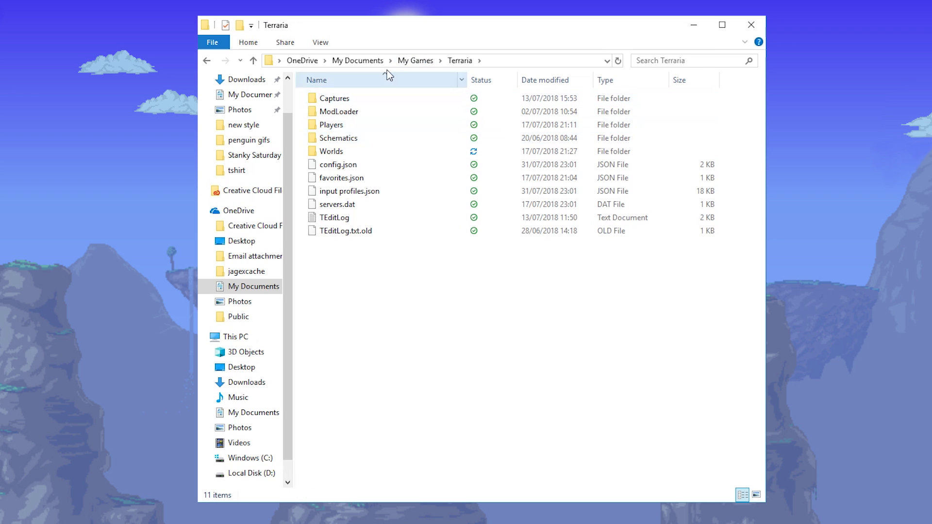
pyautogui.doubleClick(354, 151)
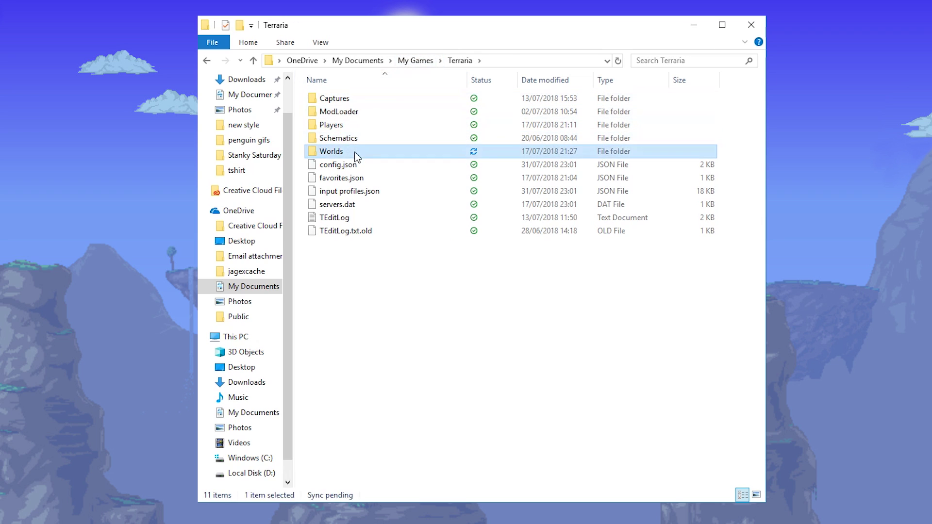
pyautogui.hotkey('alt', 'Left')
pyautogui.doubleClick(349, 124)
pyautogui.hotkey('alt', 'Left')
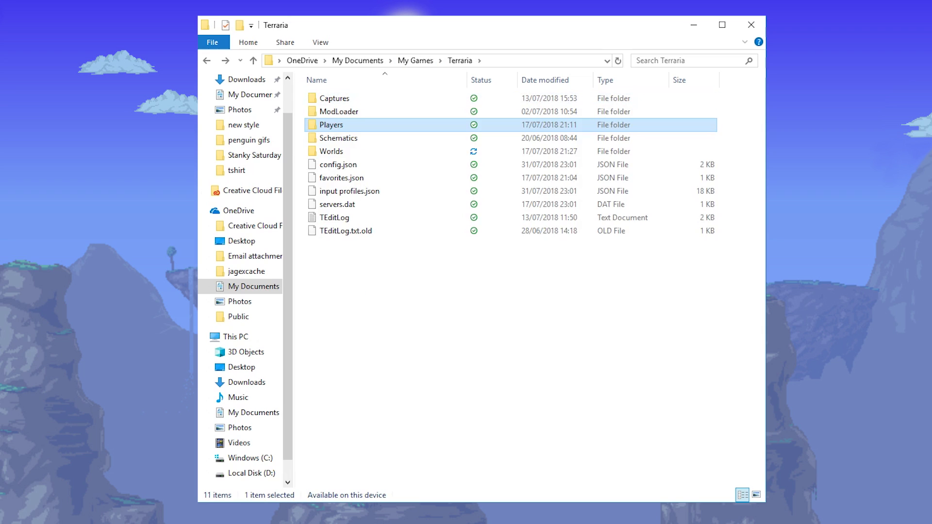
pyautogui.click(383, 352)
# - Review the save folder and the four My Games folders, then reopen Terraria
pyautogui.hotkey('ctrl', 'a')
pyautogui.click(397, 321)
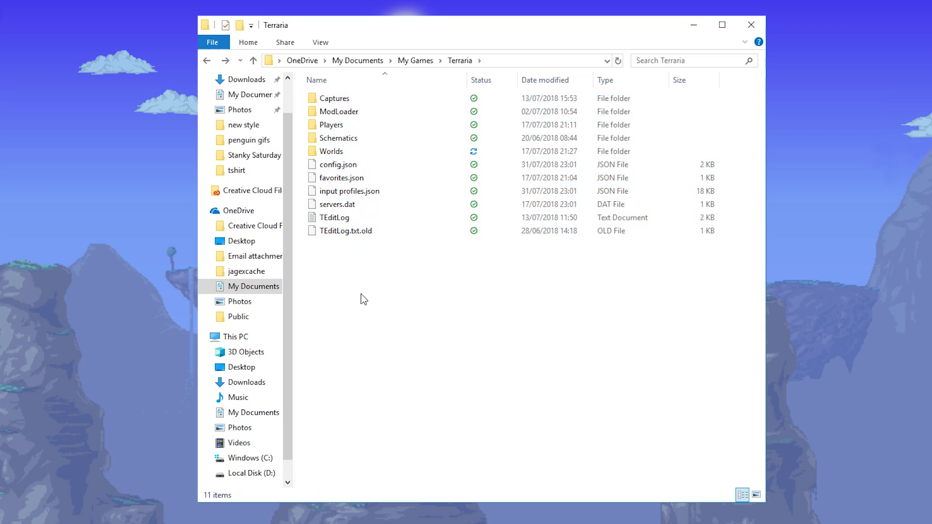
pyautogui.moveTo(427, 160); pyautogui.dragTo(414, 203)
pyautogui.click(414, 203)
pyautogui.click(416, 60)
pyautogui.hotkey('ctrl', 'a')
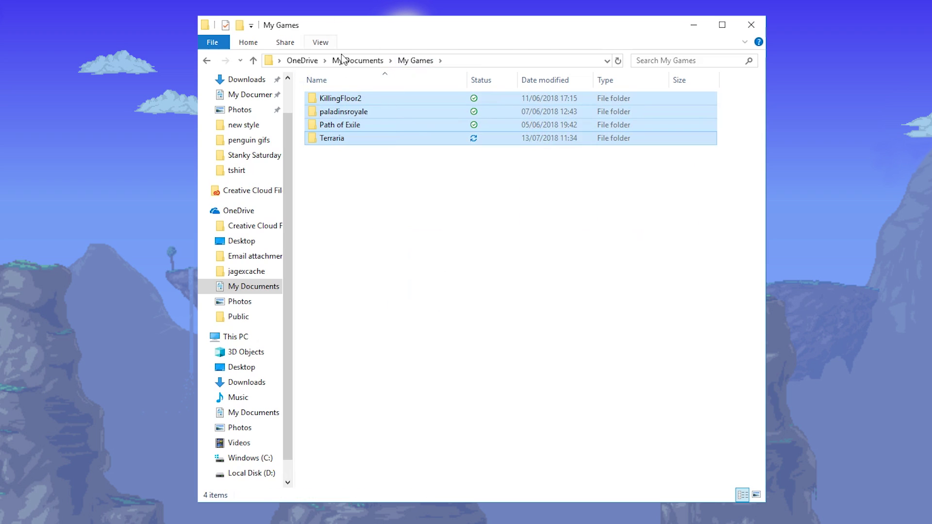
pyautogui.click(392, 231)
pyautogui.doubleClick(369, 137)
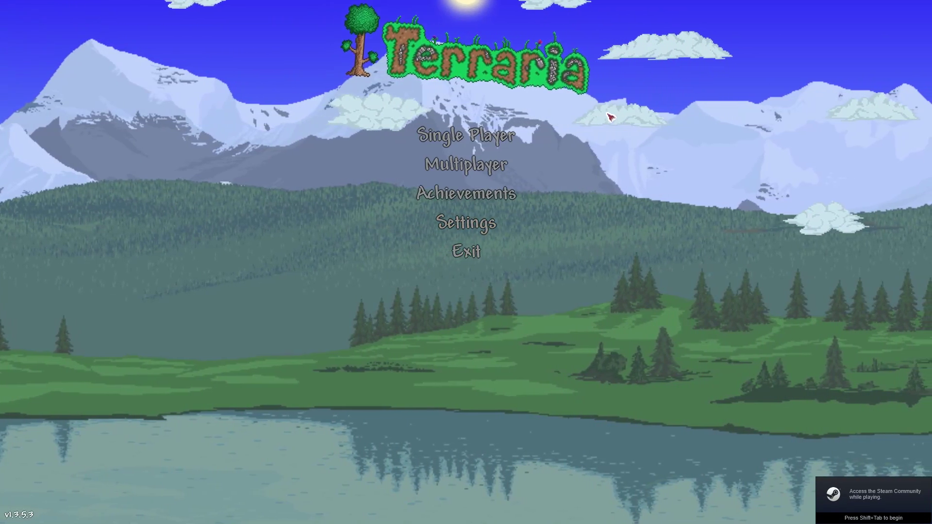
# - Review the Single Player character list and Gothguin's saved worlds
pyautogui.click(465, 135)
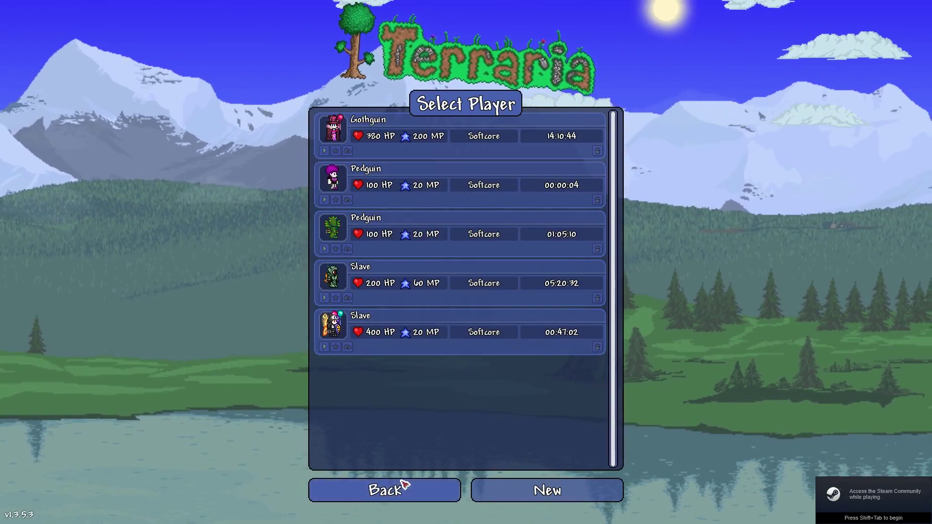
pyautogui.click(404, 488)
pyautogui.click(463, 135)
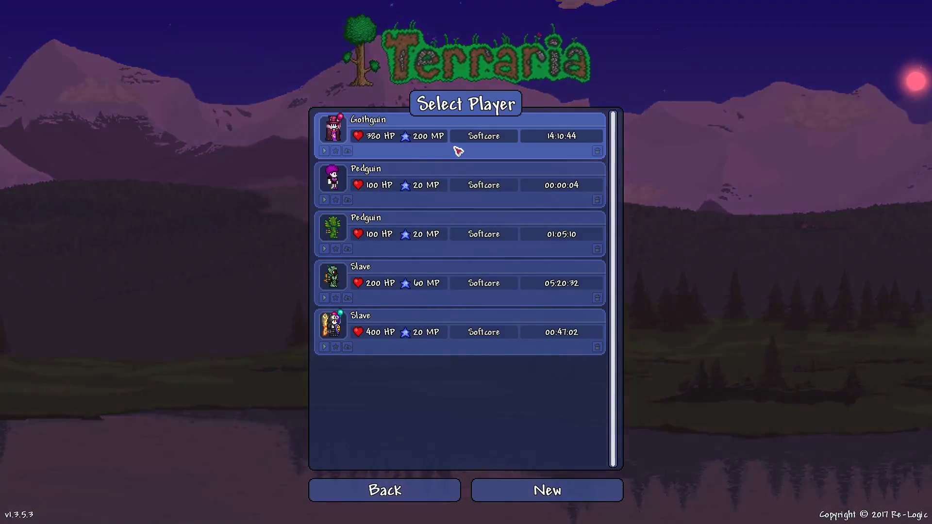
pyautogui.click(456, 149)
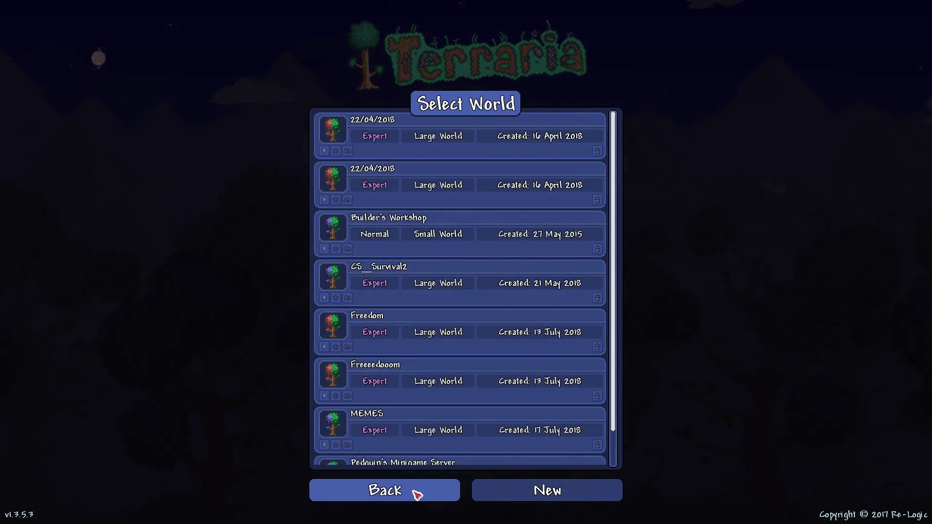
pyautogui.click(416, 493)
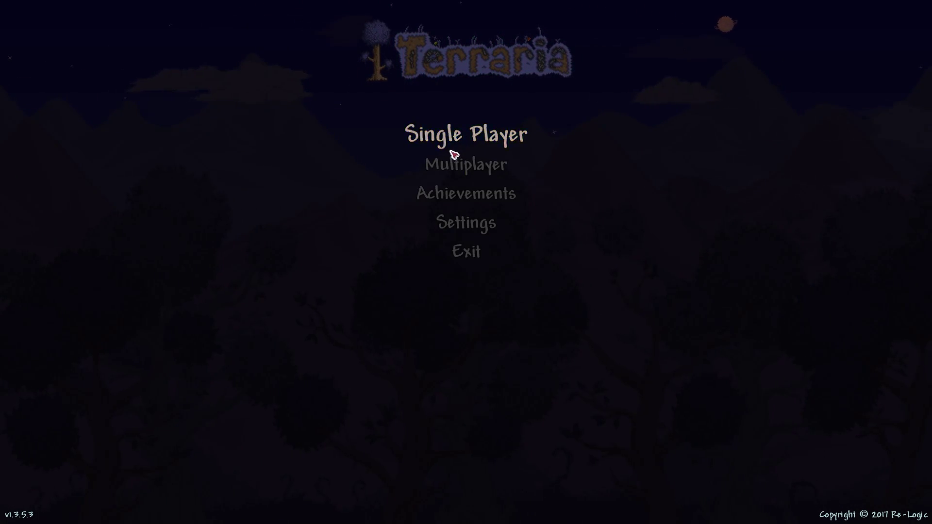
# - Join via IP with the Pedguin character and connect to the Minigame Server
pyautogui.click(470, 149)
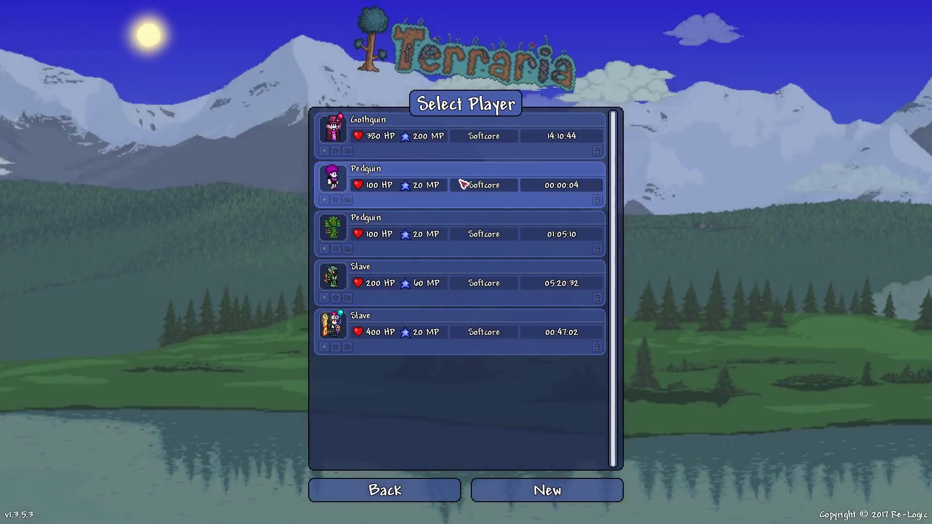
pyautogui.click(462, 183)
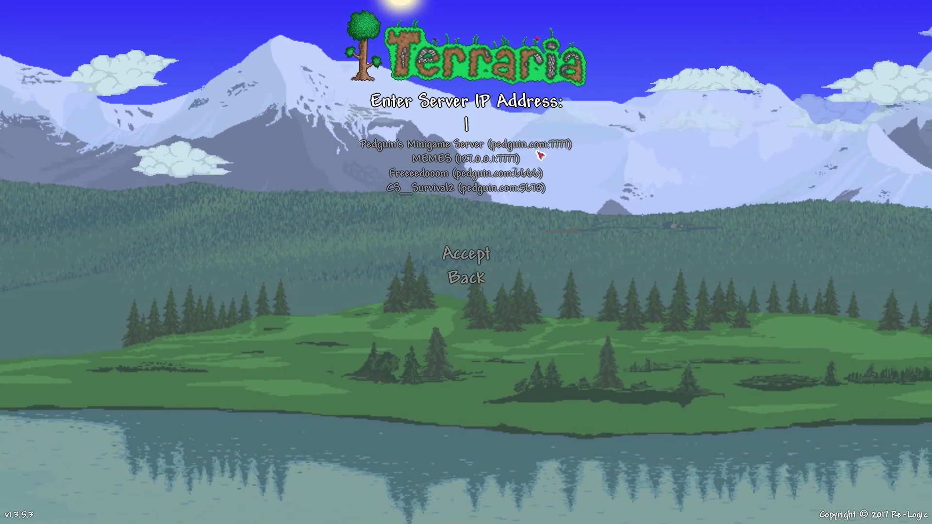
pyautogui.click(518, 146)
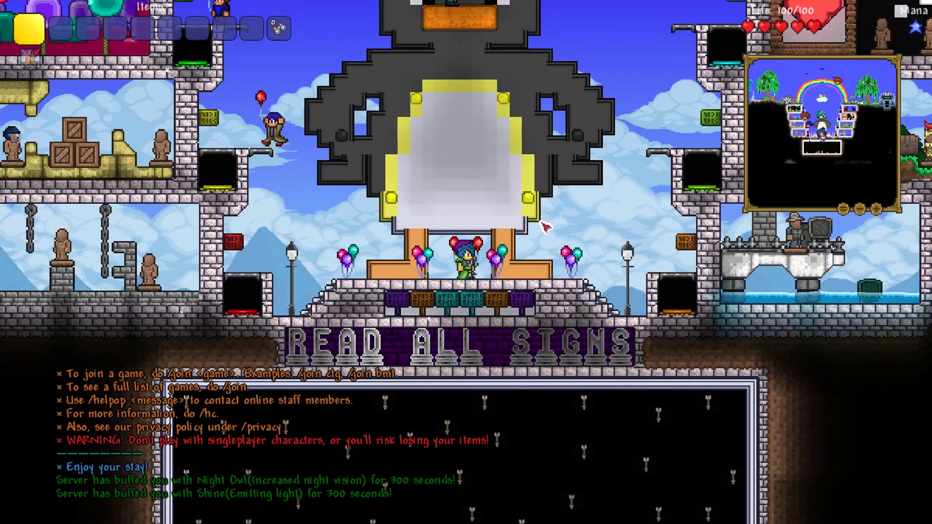
# - Enter /parkour in chat to join the server's Parkour minigame
pyautogui.press('Return')
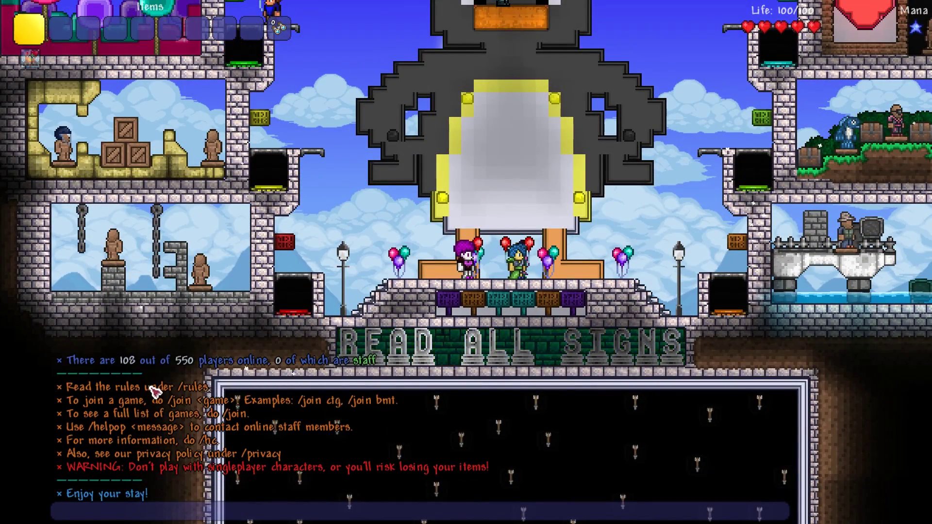
pyautogui.press('space')
pyautogui.press('Escape')
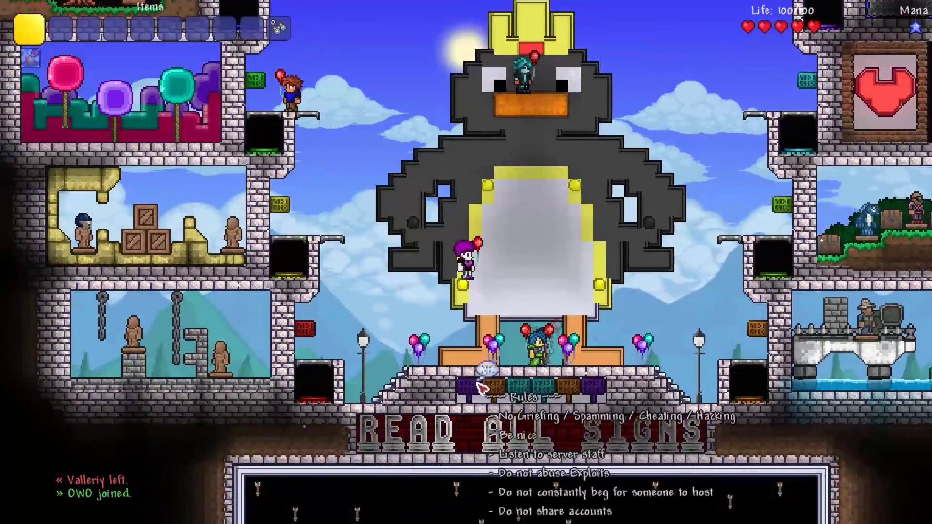
pyautogui.press('d')
pyautogui.press('Return')
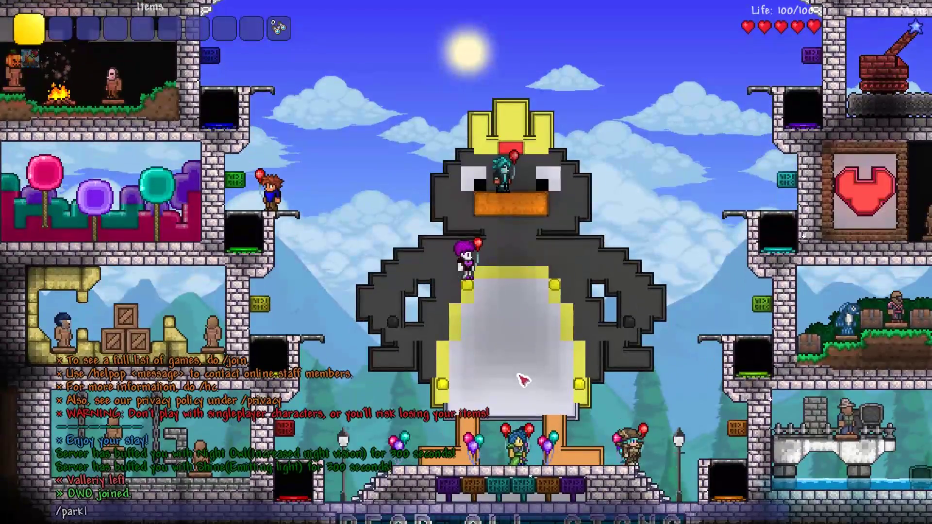
pyautogui.press('Escape')
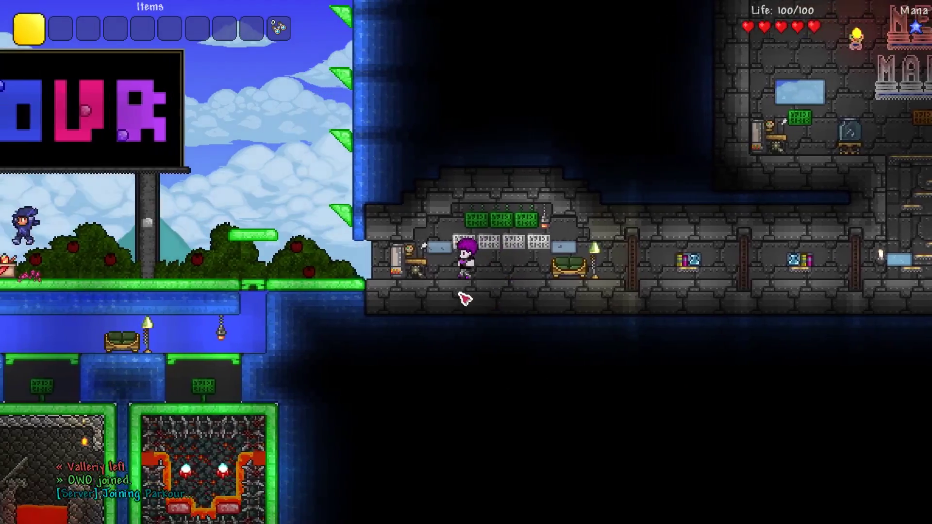
# - Drop into the lower corridor and run right through the parkour map to its edge
pyautogui.press('s')
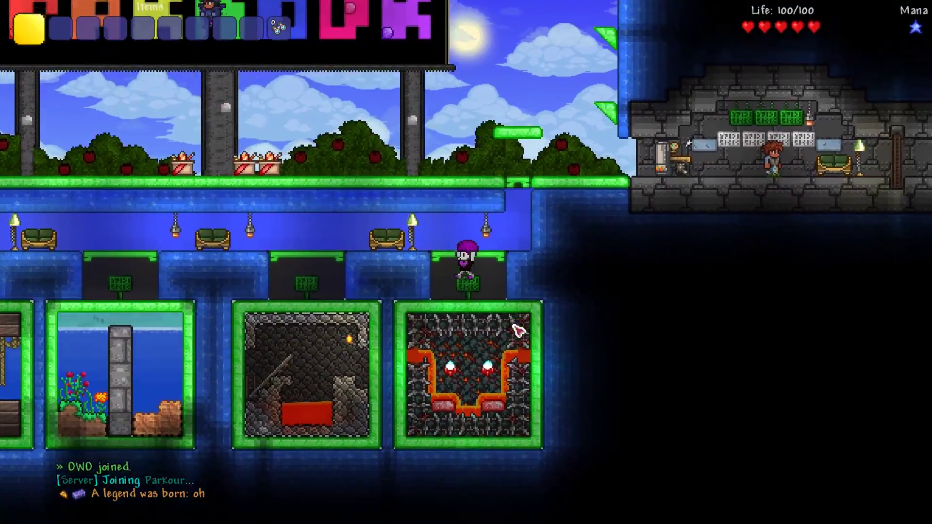
pyautogui.press('d')
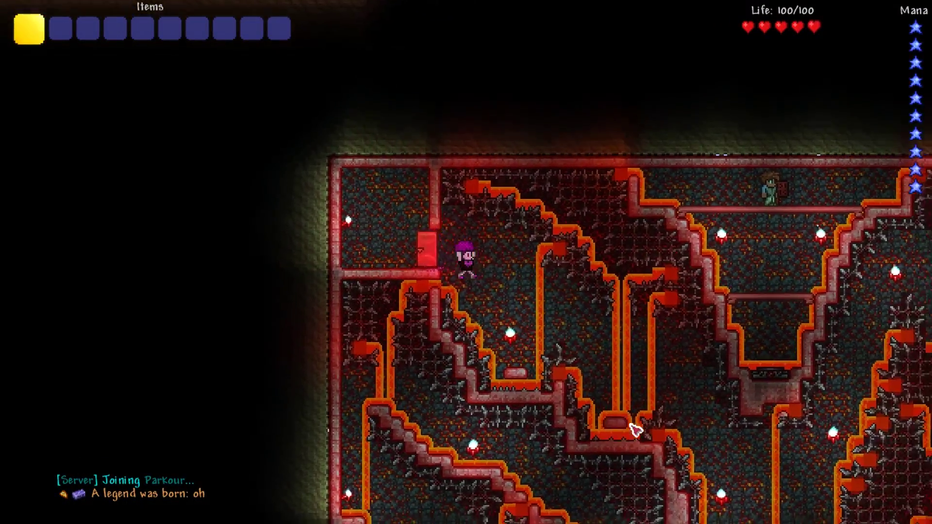
pyautogui.press('d')
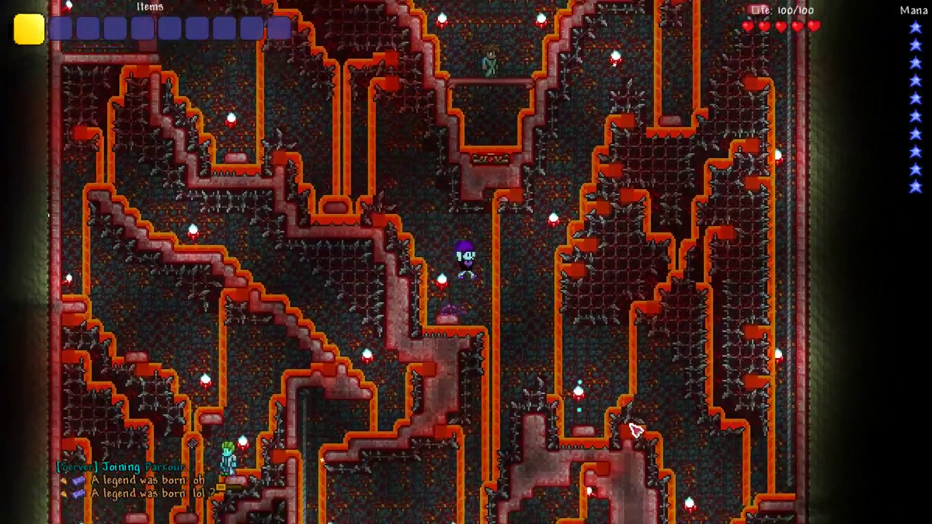
pyautogui.press('d')
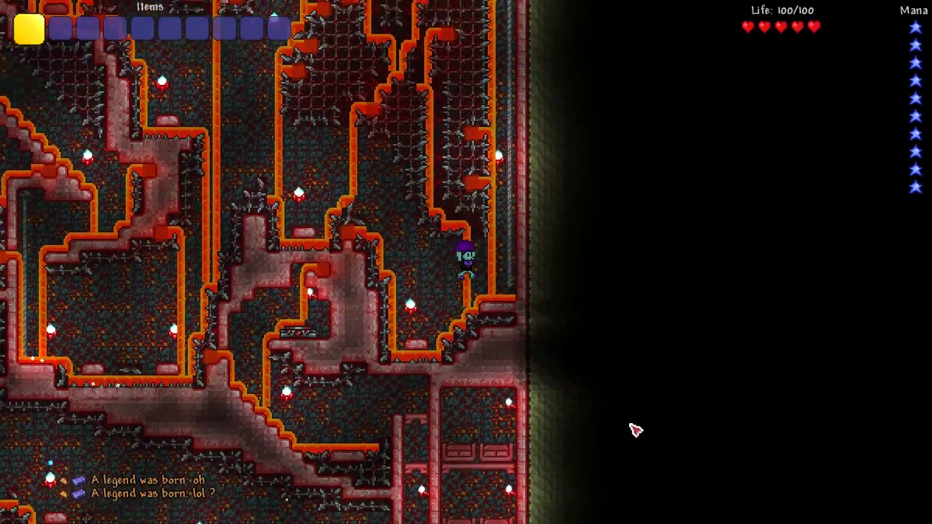
# - Climb the right wall, run left and down across the map, then climb up-left
pyautogui.press('space')
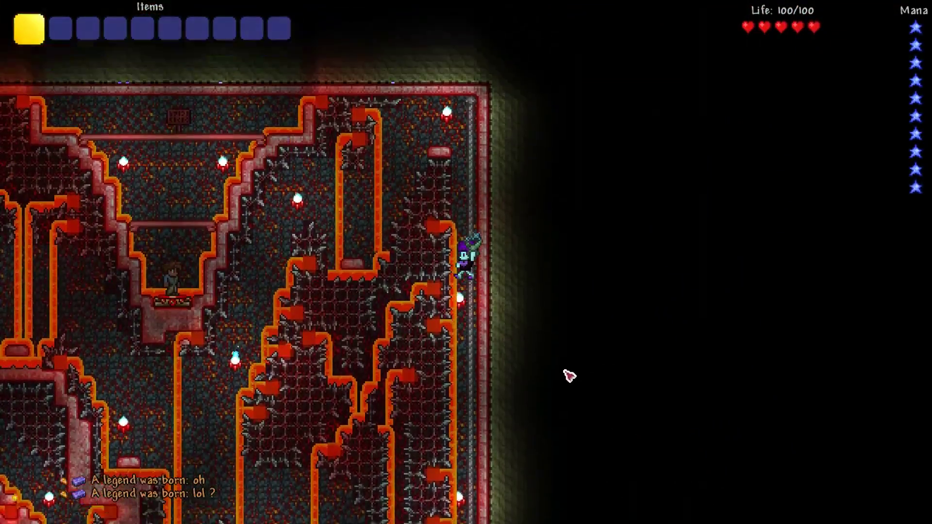
pyautogui.press('space')
pyautogui.press('a')
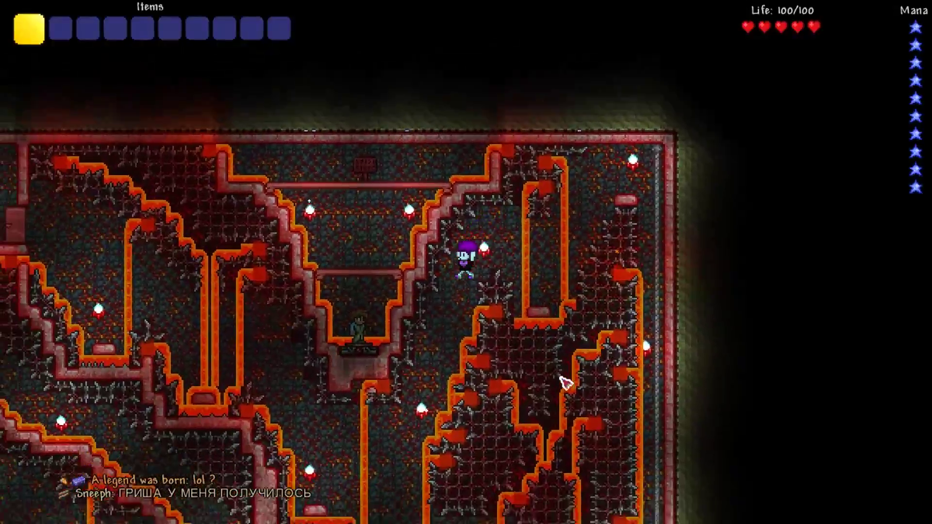
pyautogui.press('a')
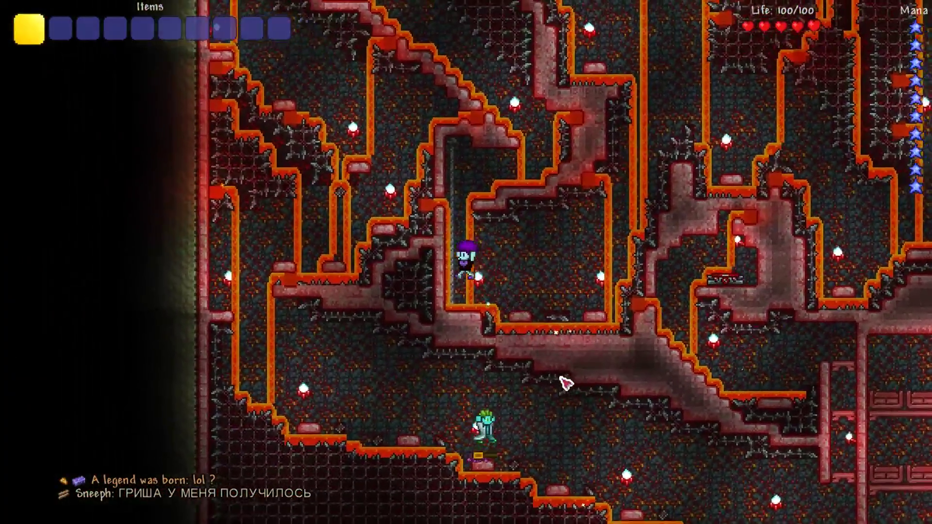
pyautogui.press('space')
pyautogui.press('a')
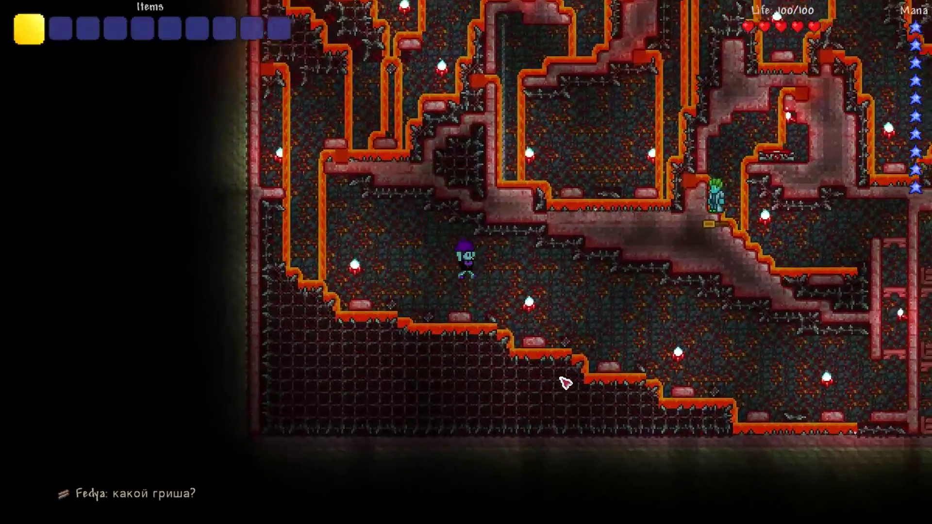
# - Climb past the spikes and up the shaft to the top ledge by the sign, then zoom in and hide the HUD
pyautogui.press('d')
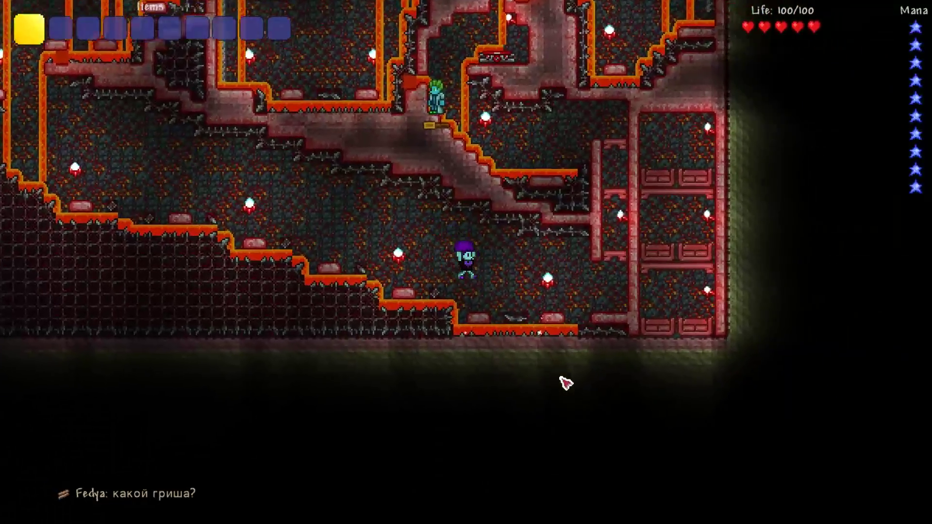
pyautogui.press('d')
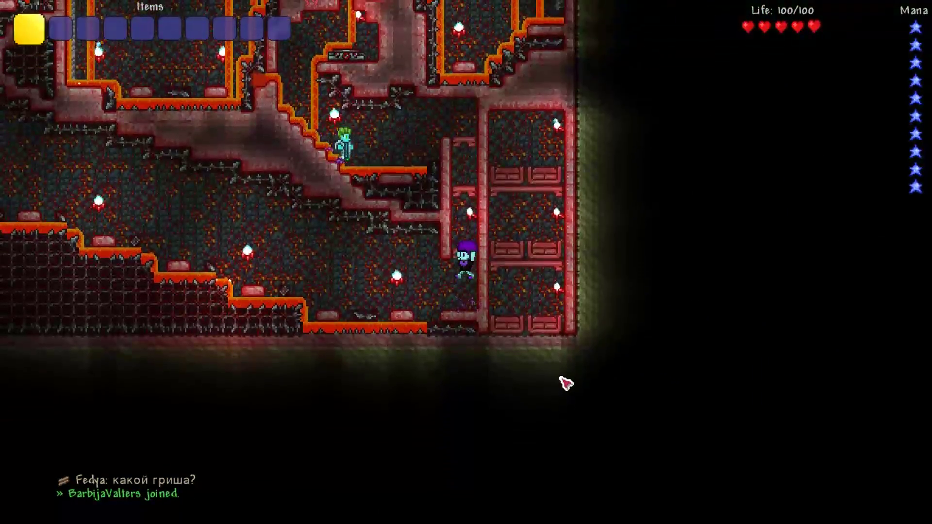
pyautogui.press('space')
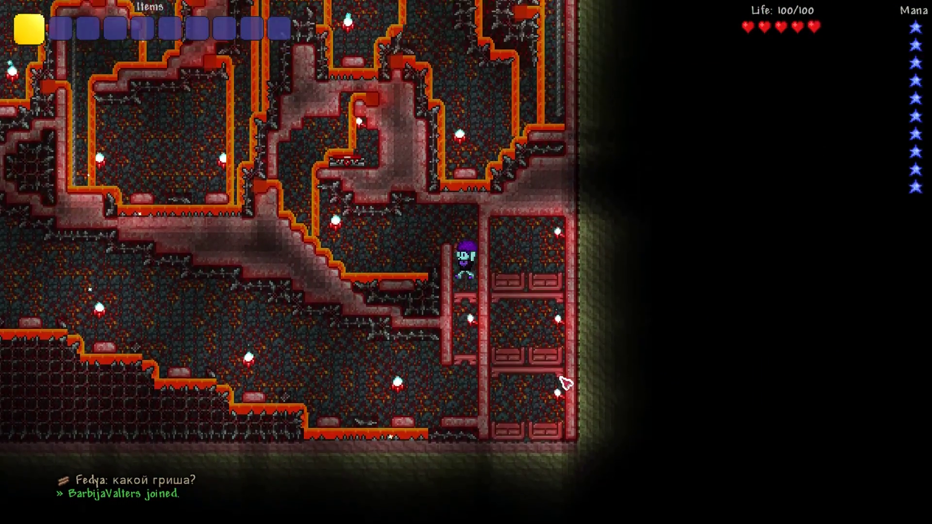
pyautogui.press('a')
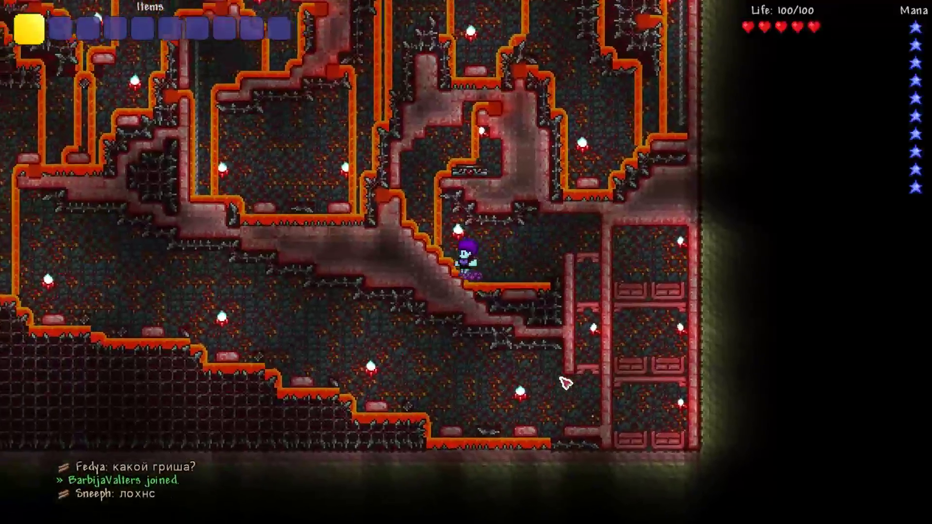
pyautogui.press('space')
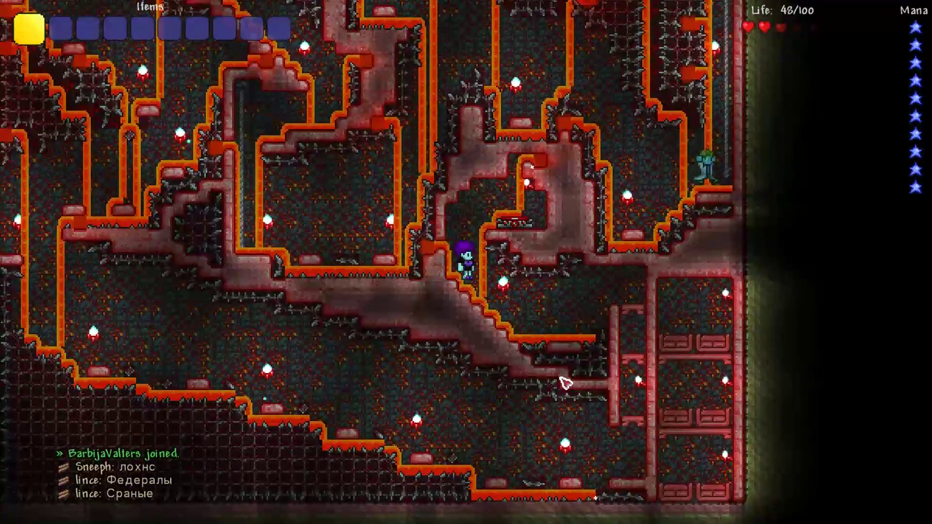
pyautogui.press('space')
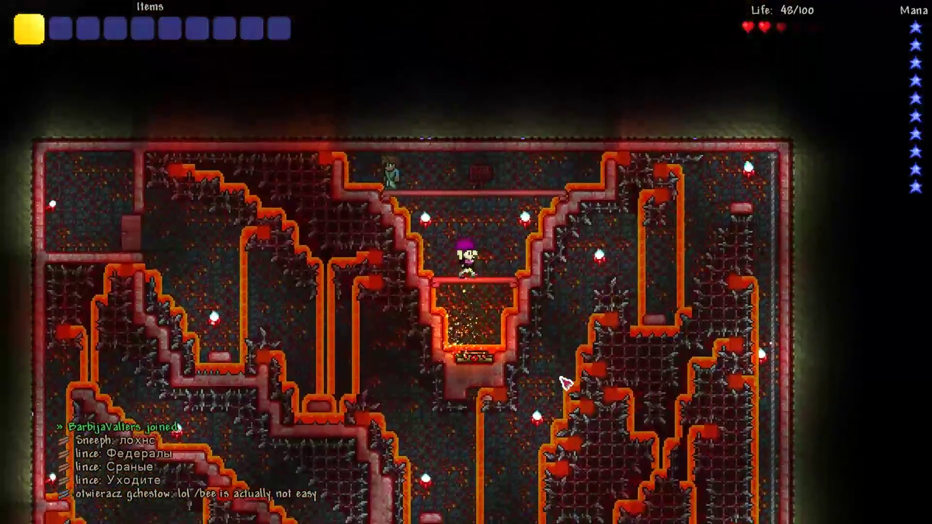
pyautogui.press('space')
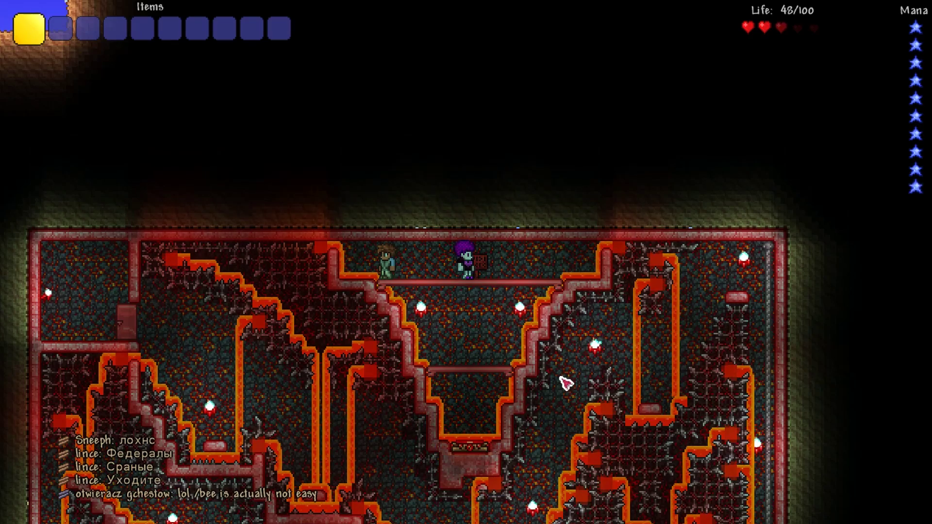
pyautogui.press('=')
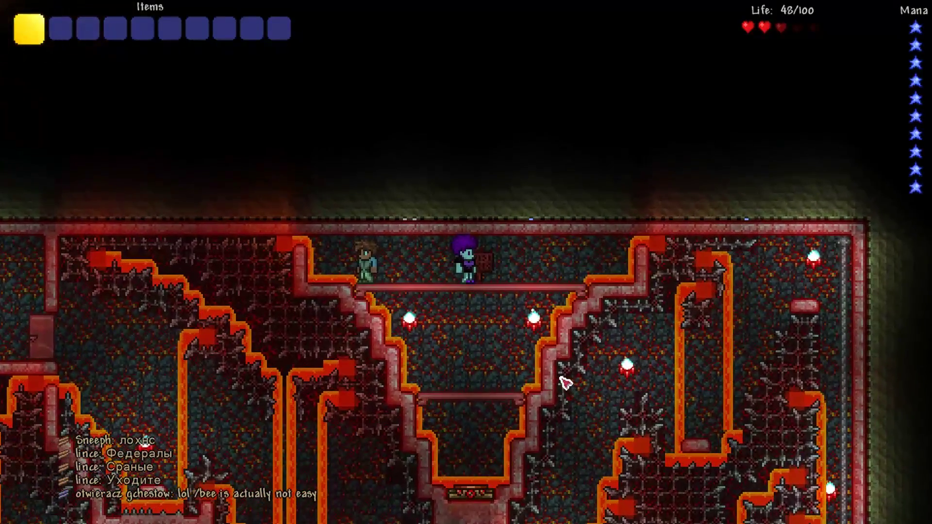
pyautogui.press('F11')
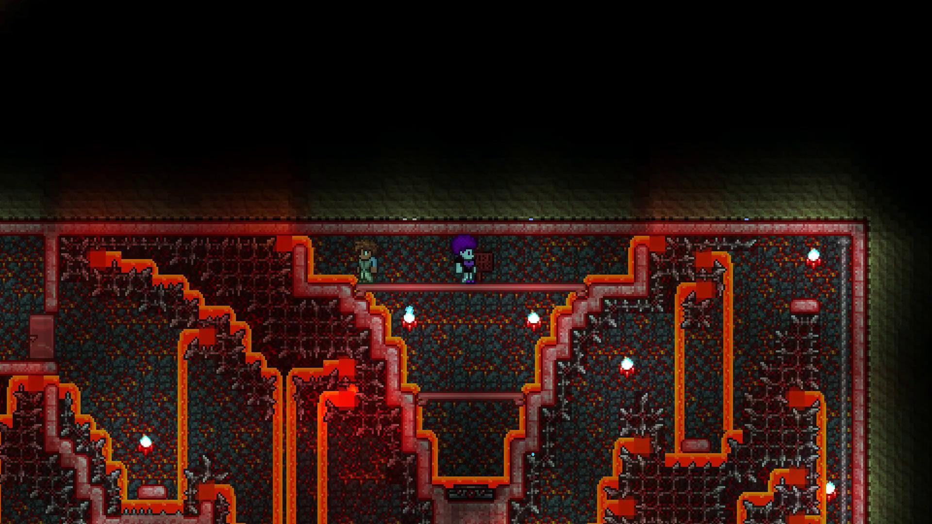